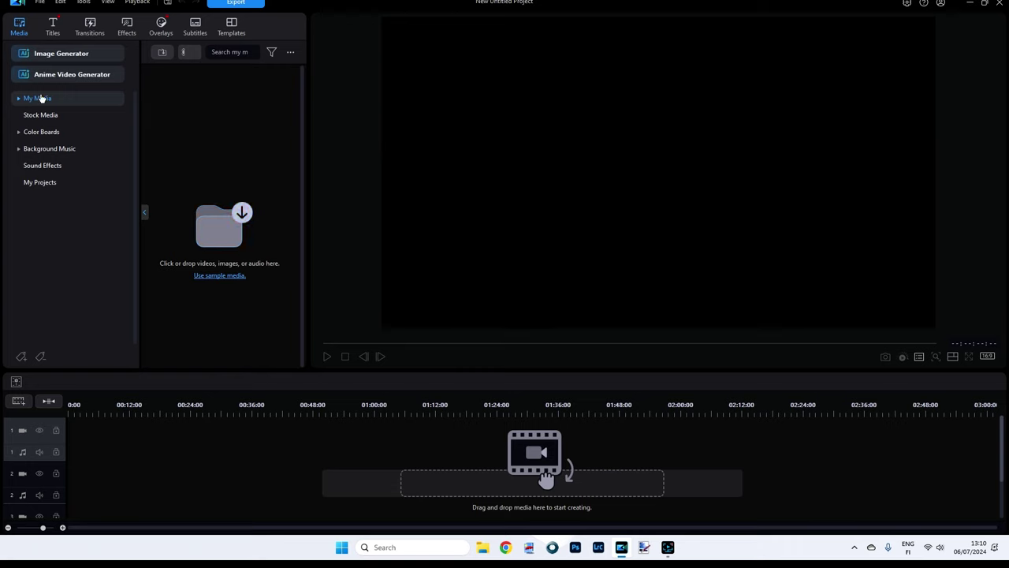
Add the stock clip 589707580_HD from Stock Media onto video track 1
{"action": "left_click", "coordinate": [44, 118]}
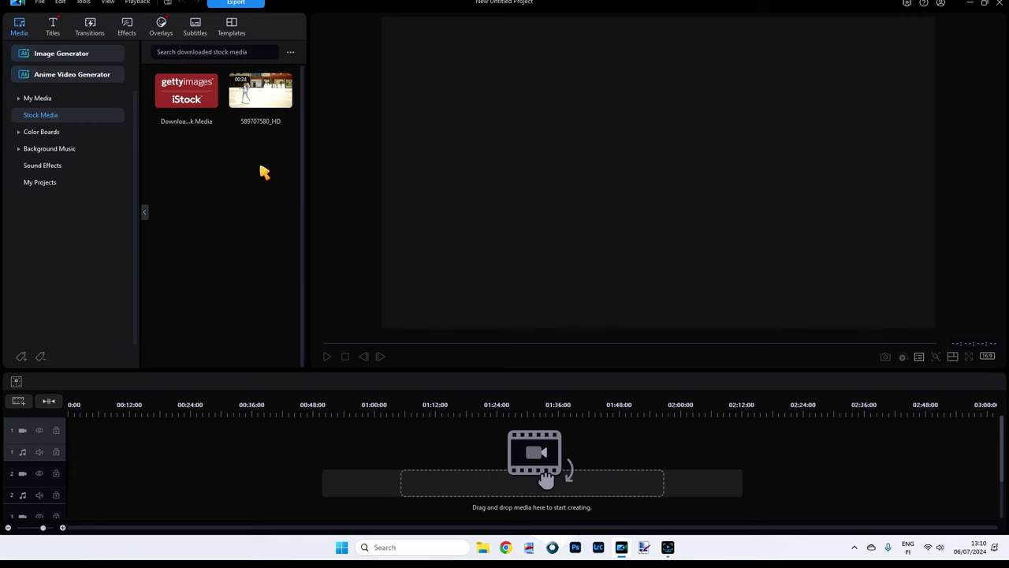
{"action": "left_click_drag", "start_coordinate": [264, 99], "coordinate": [70, 433]}
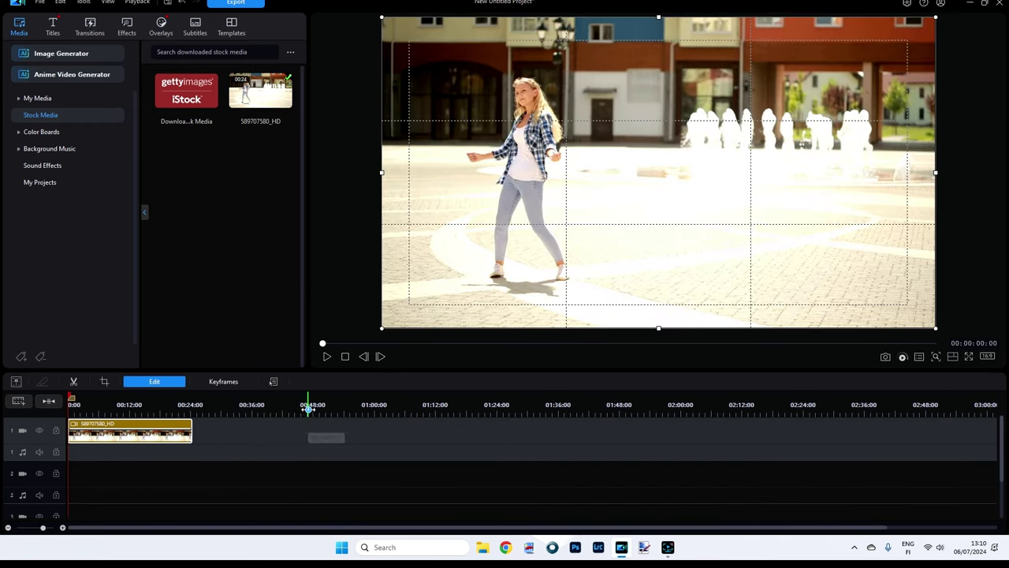
Fit the timeline, preview the dancing clip, then park the playhead near 00:00:08
{"action": "left_click", "coordinate": [49, 402]}
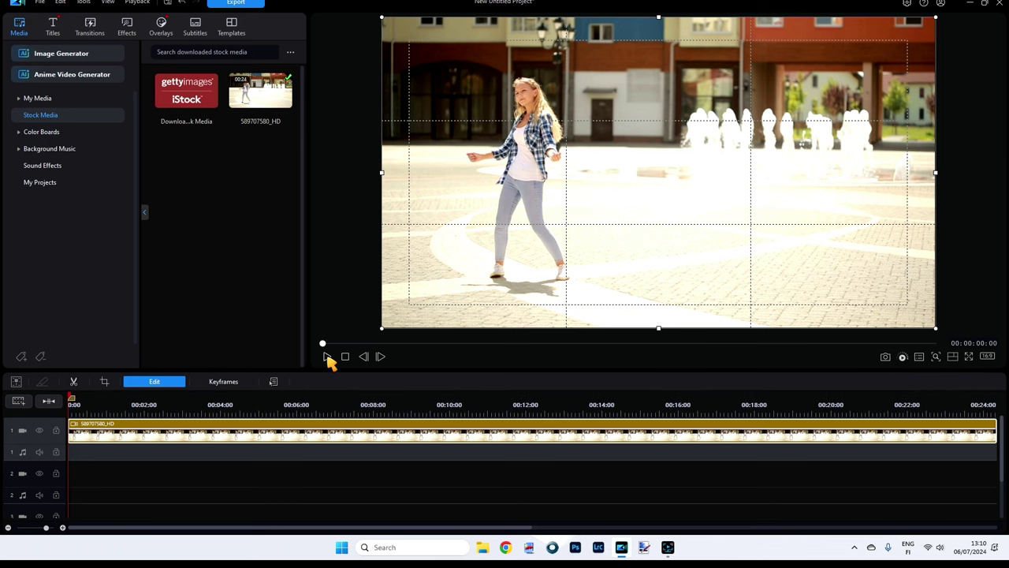
{"action": "left_click", "coordinate": [329, 356]}
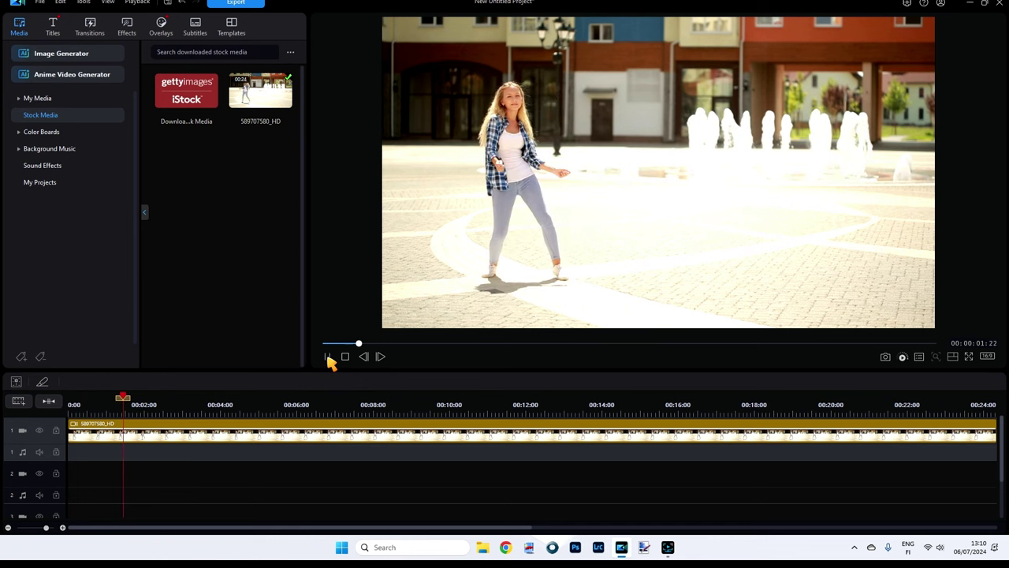
{"action": "left_click", "coordinate": [328, 356]}
{"action": "left_click", "coordinate": [363, 355]}
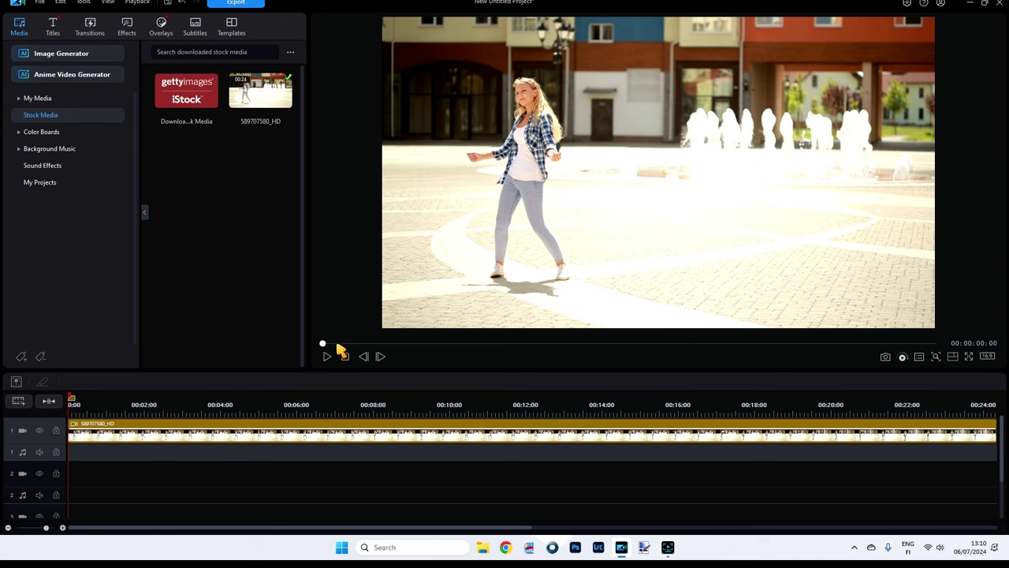
{"action": "left_click_drag", "start_coordinate": [323, 347], "coordinate": [547, 347]}
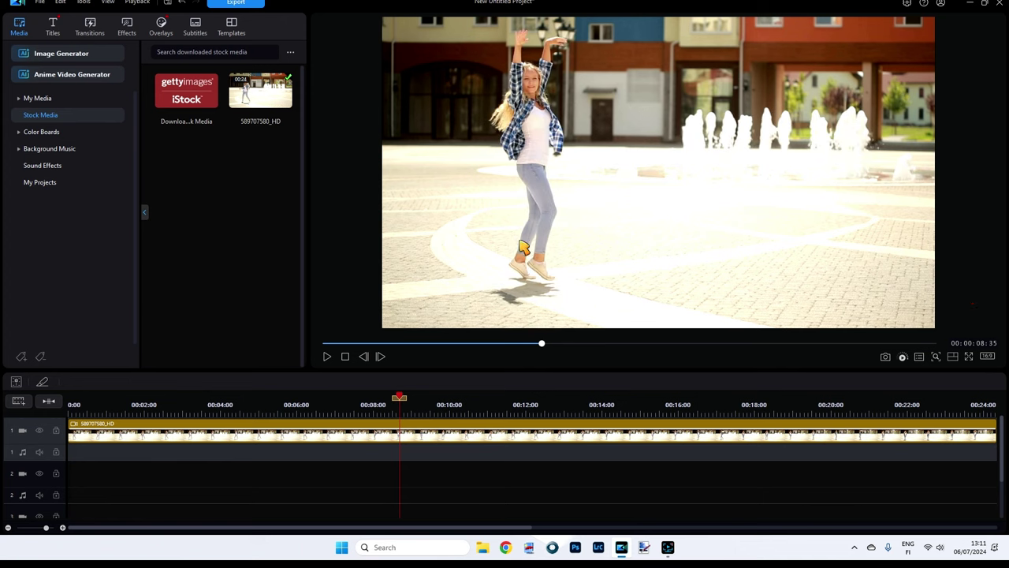
Split the dancing clip on track 1 at 00:00:08:35, where she jumps
{"action": "left_click", "coordinate": [424, 426]}
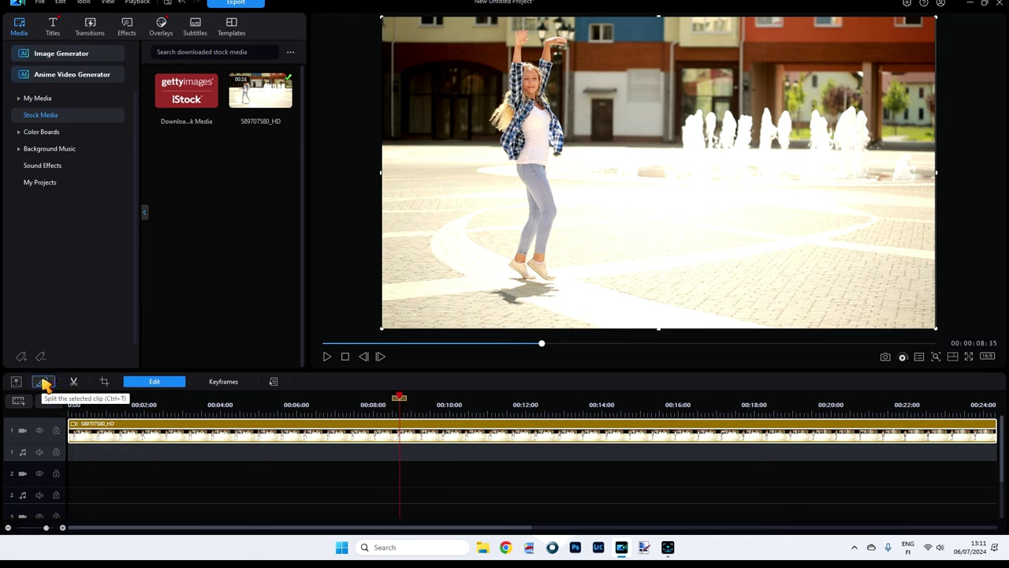
{"action": "key", "text": "ctrl+t"}
{"action": "left_click", "coordinate": [43, 384]}
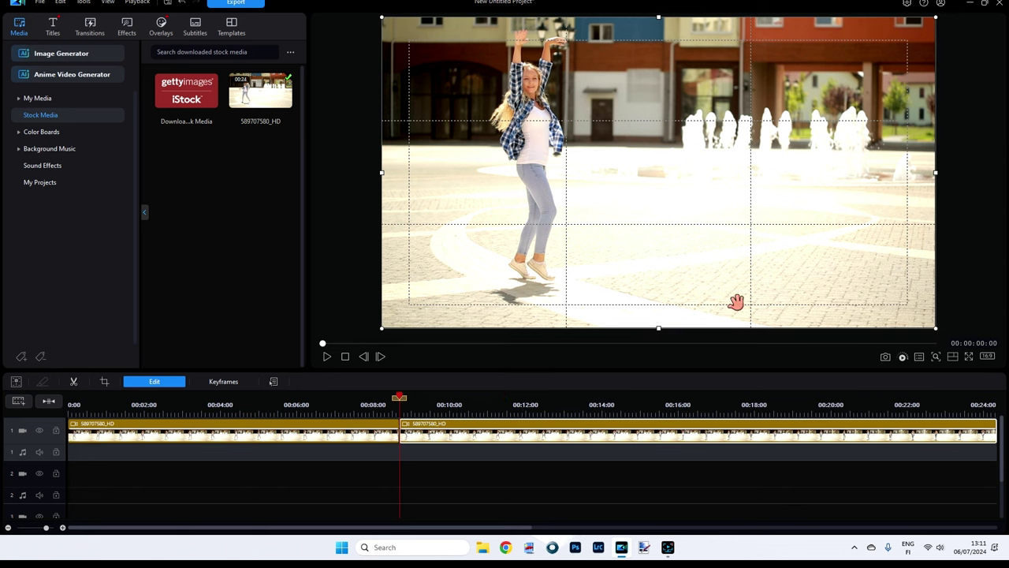
At 50% preview zoom, enlarge the video past the frame edges and nudge it down
{"action": "left_click", "coordinate": [938, 361]}
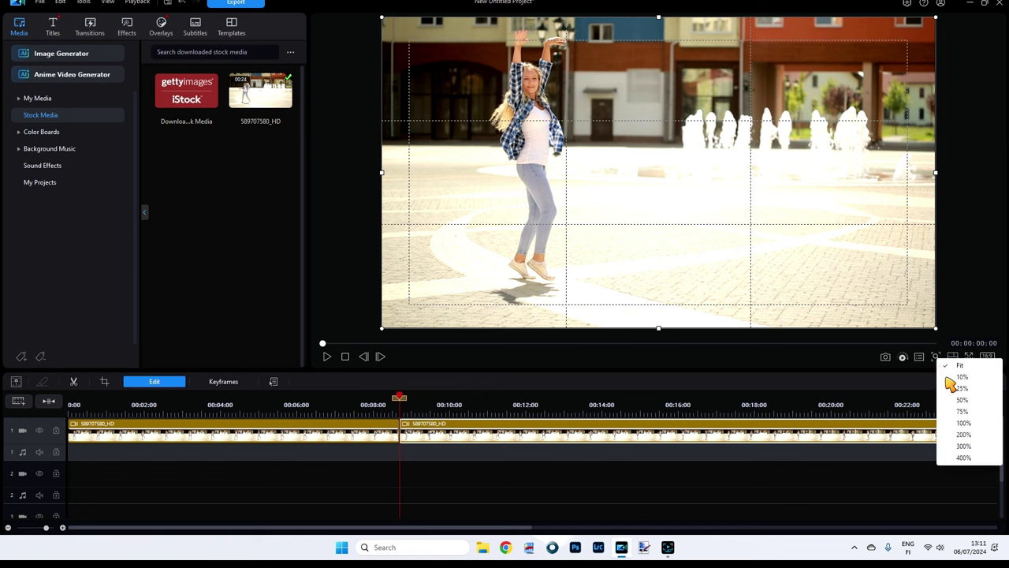
{"action": "left_click", "coordinate": [963, 401]}
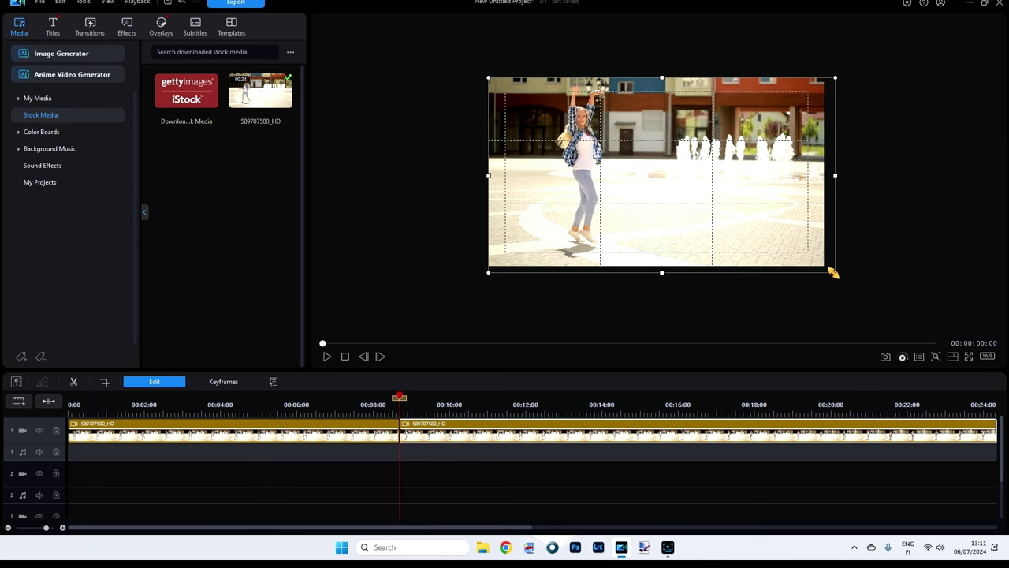
{"action": "left_click_drag", "start_coordinate": [826, 268], "coordinate": [827, 269]}
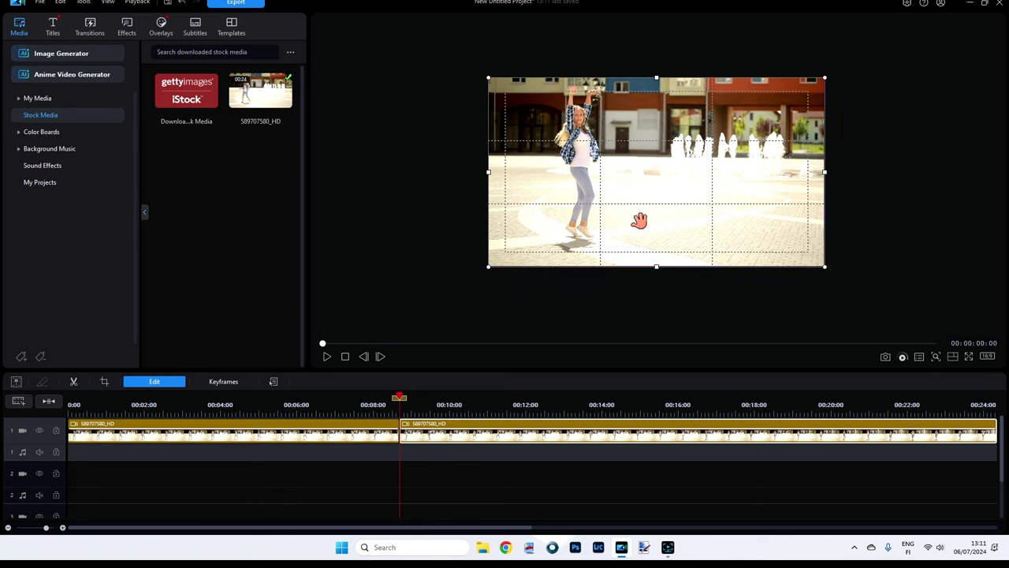
{"action": "key", "text": "ctrl"}
{"action": "left_click_drag", "start_coordinate": [826, 268], "coordinate": [848, 287]}
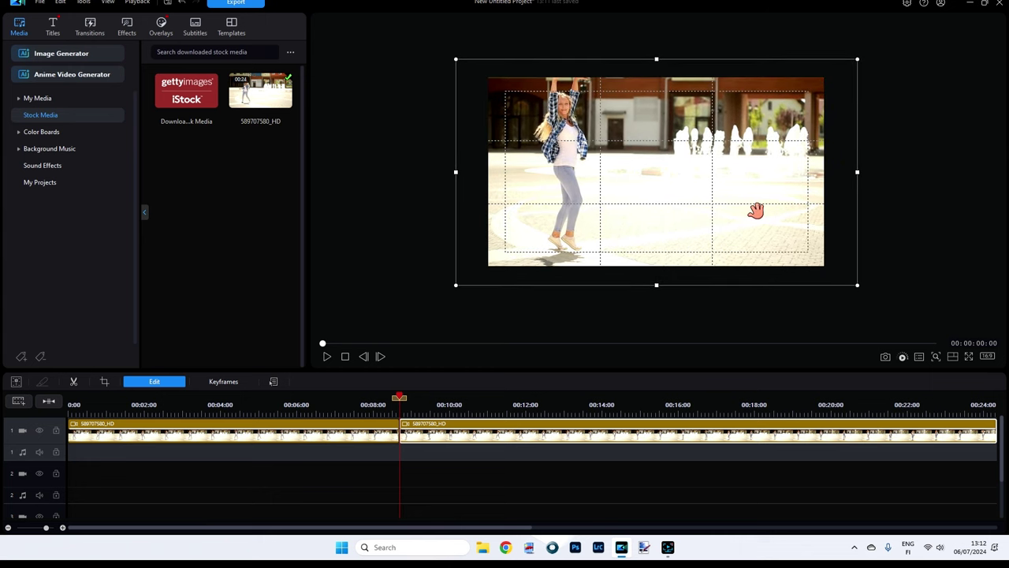
{"action": "left_click_drag", "start_coordinate": [755, 210], "coordinate": [759, 221]}
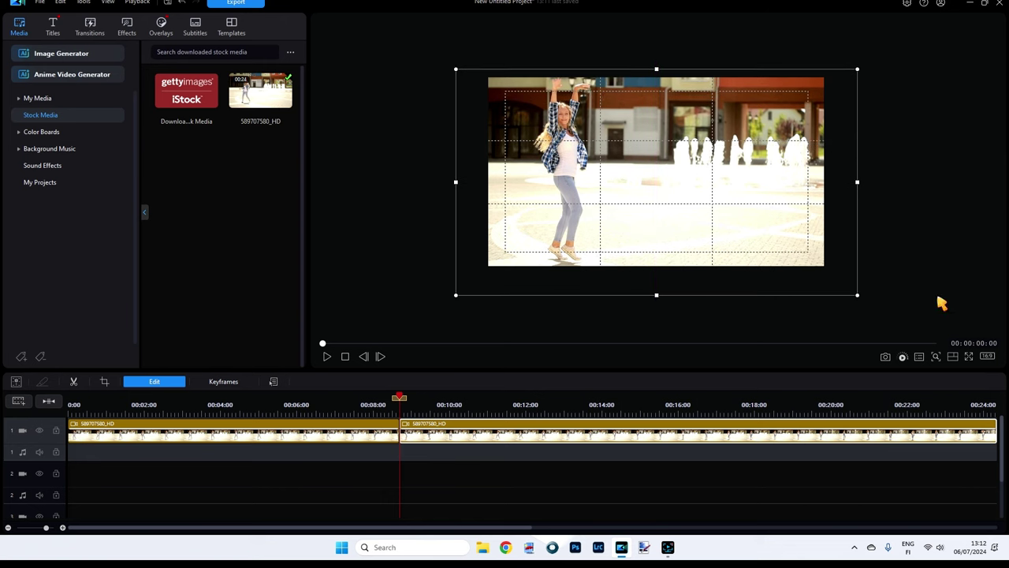
{"action": "left_click", "coordinate": [936, 359]}
Restore Fit zoom, park near 8:32 and open the second clip's Video tools (scale 1.194)
{"action": "left_click", "coordinate": [962, 371]}
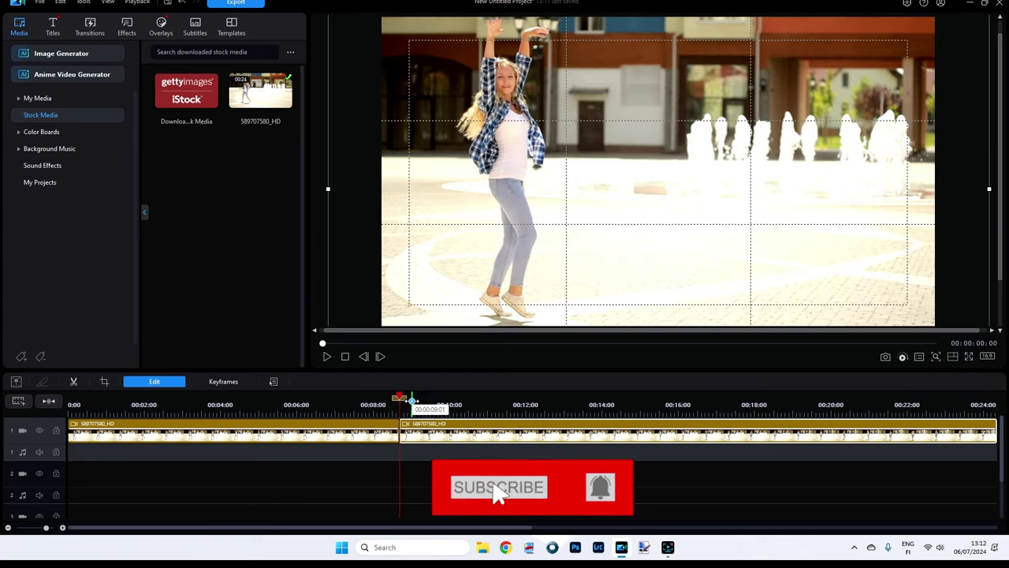
{"action": "left_click", "coordinate": [397, 394]}
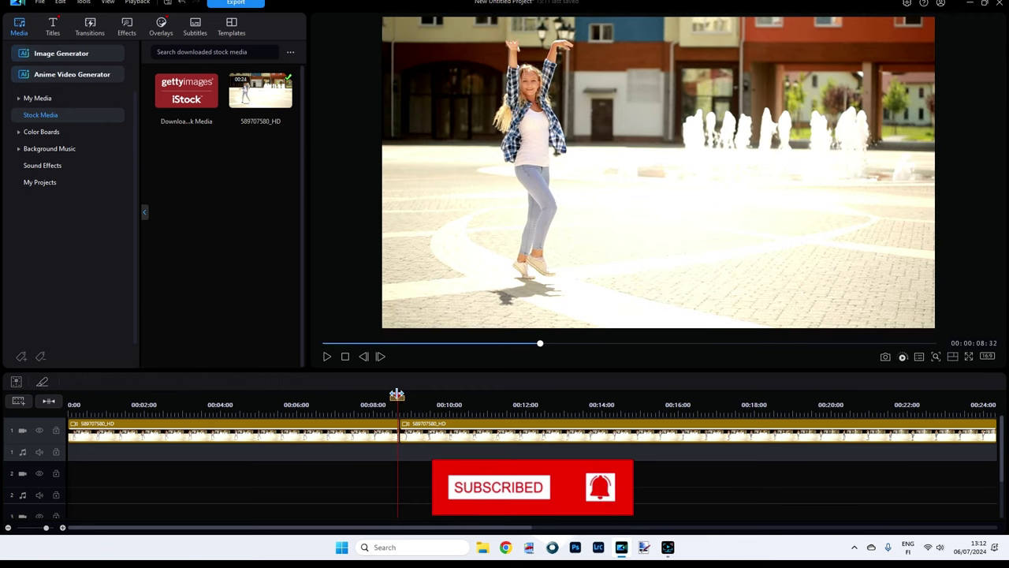
{"action": "left_click_drag", "start_coordinate": [397, 394], "coordinate": [398, 395]}
{"action": "left_click", "coordinate": [430, 430]}
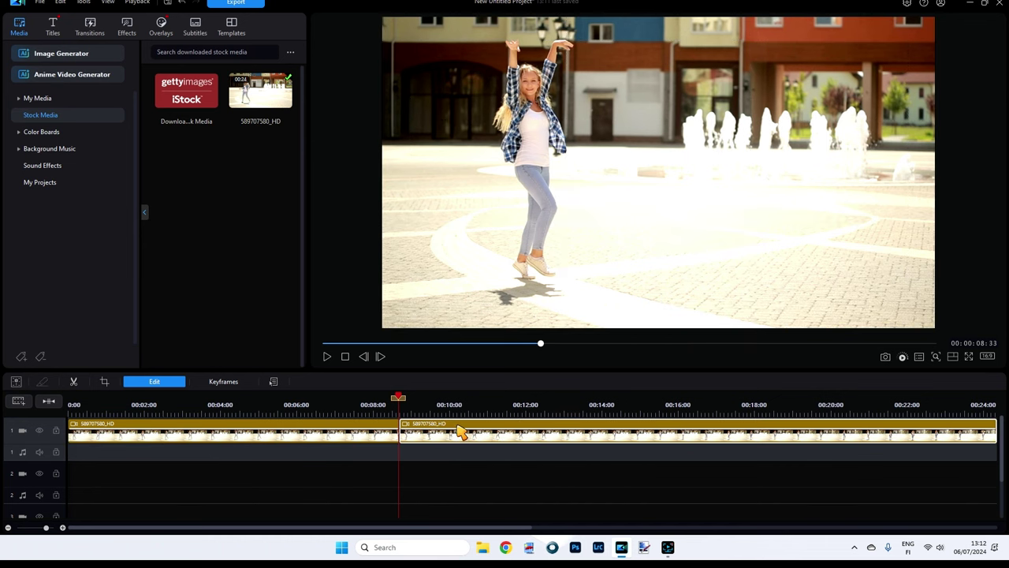
{"action": "double_click", "coordinate": [430, 430]}
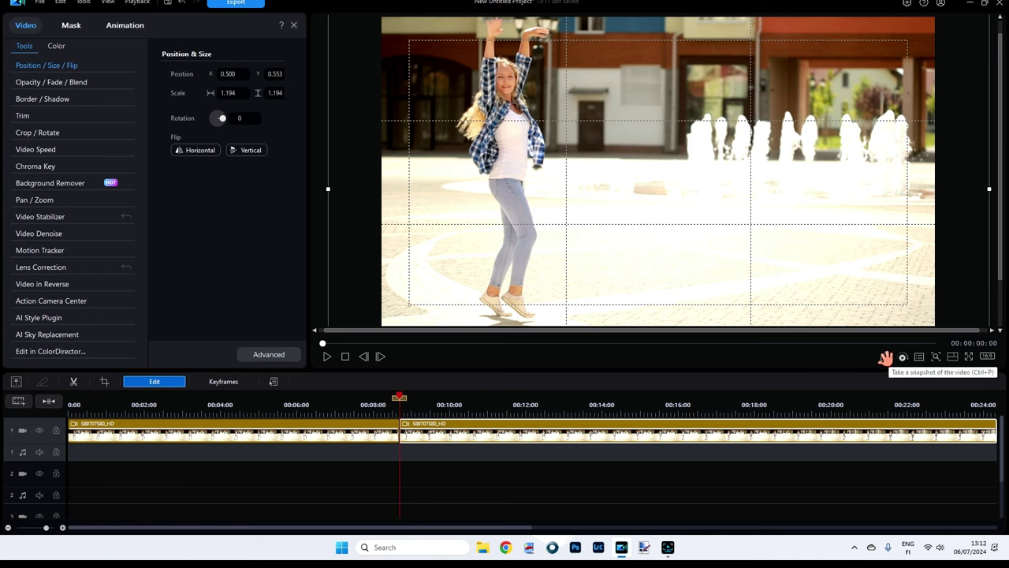
{"action": "key", "text": "ctrl+p"}
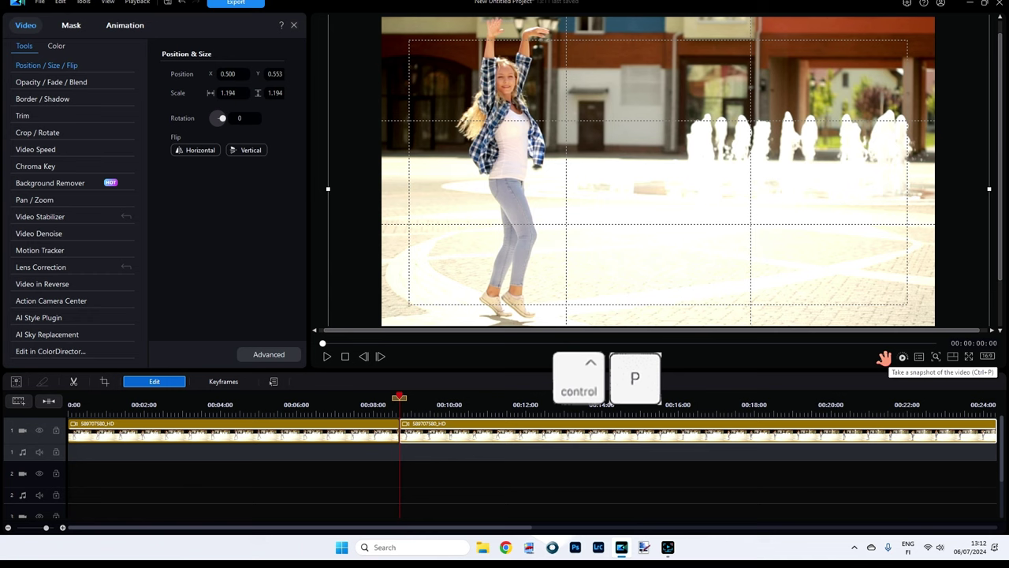
Snapshot the current frame as SnapShot.png in Downloads, replacing the existing file
{"action": "right_click", "coordinate": [554, 158]}
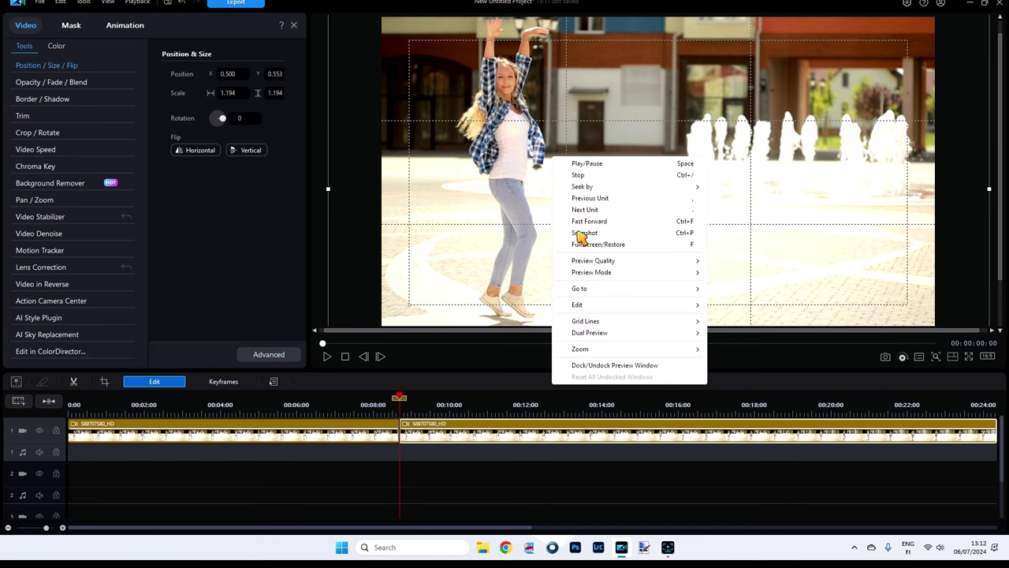
{"action": "left_click", "coordinate": [585, 233]}
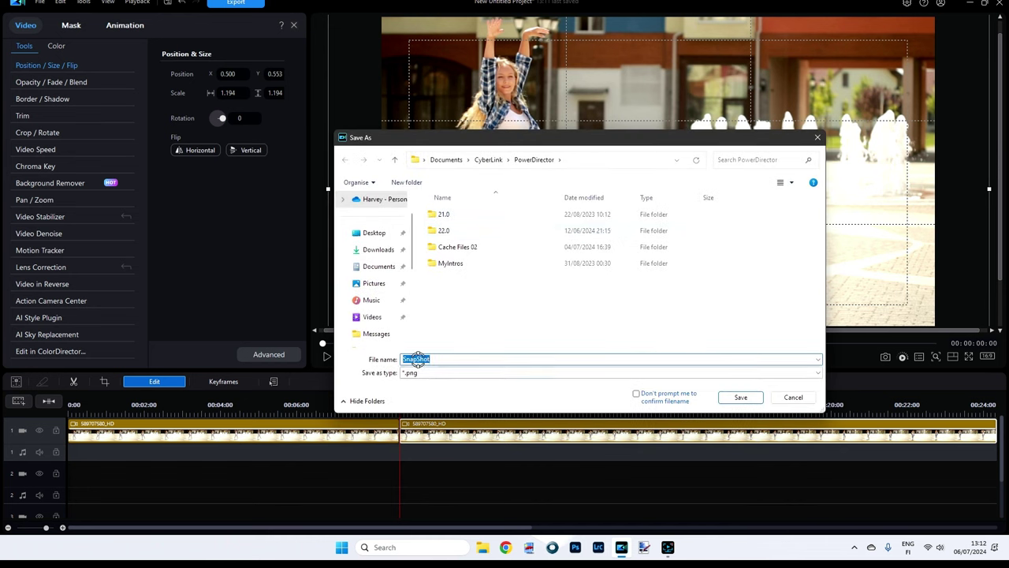
{"action": "left_click", "coordinate": [380, 251]}
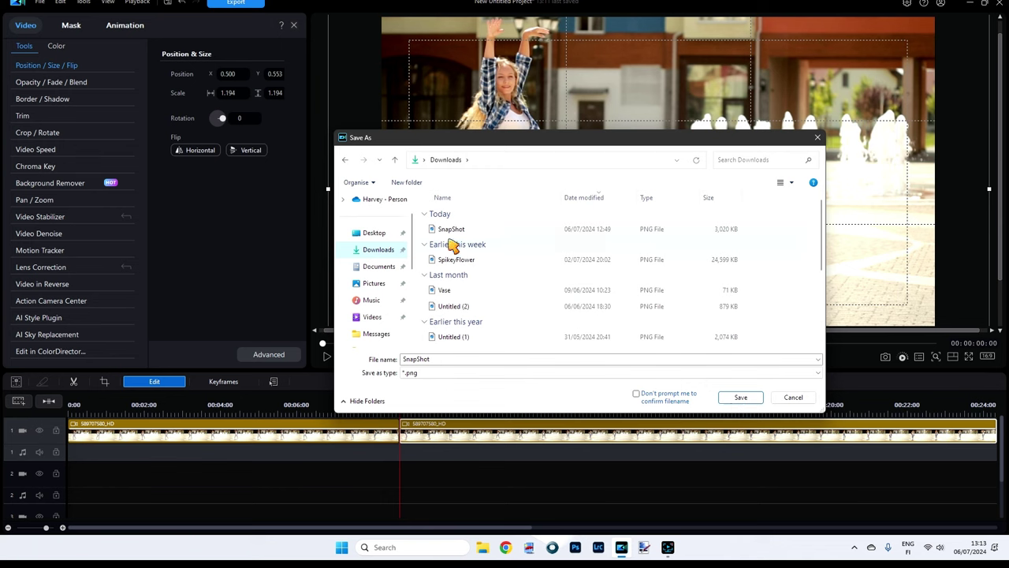
{"action": "left_click", "coordinate": [741, 399]}
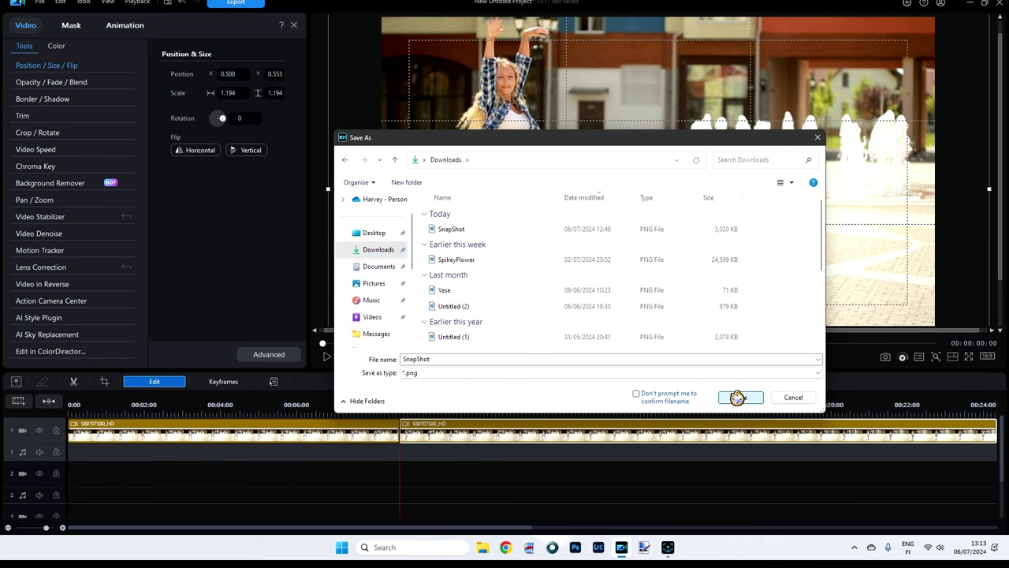
{"action": "left_click", "coordinate": [535, 272]}
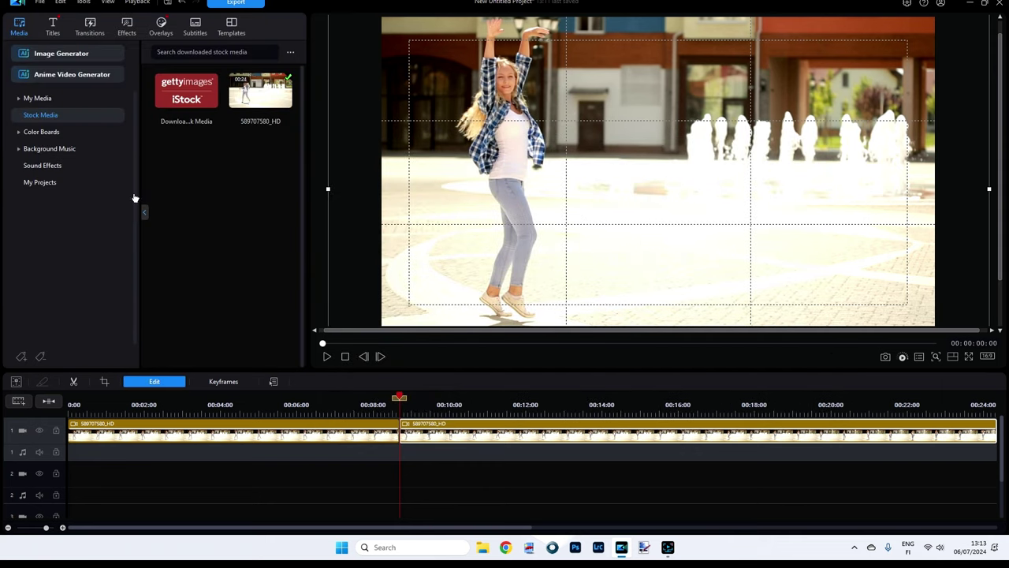
Show SnapShot.png in My Media, then review General and Capture preferences and close with OK
{"action": "left_click", "coordinate": [36, 99]}
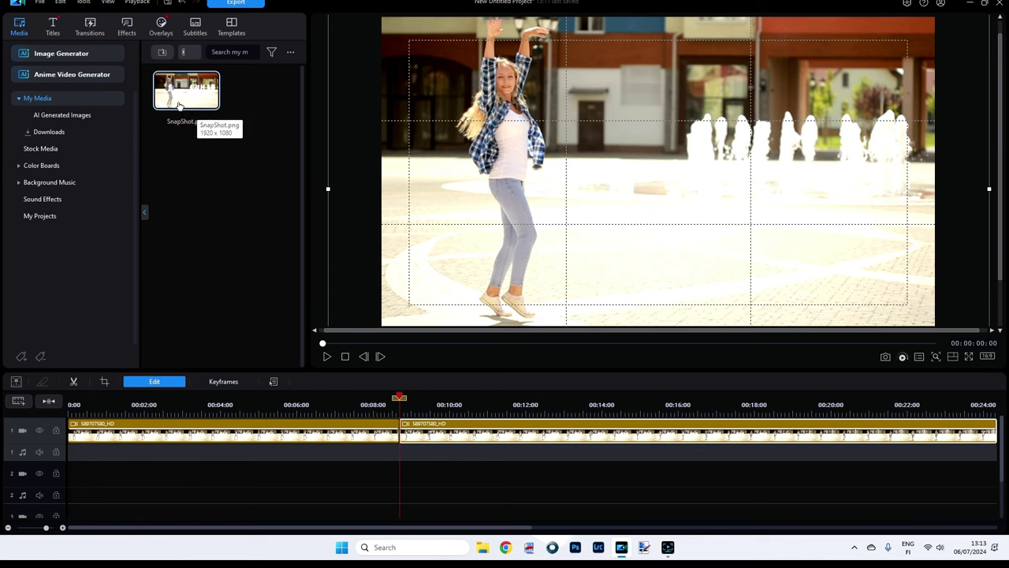
{"action": "left_click", "coordinate": [61, 3]}
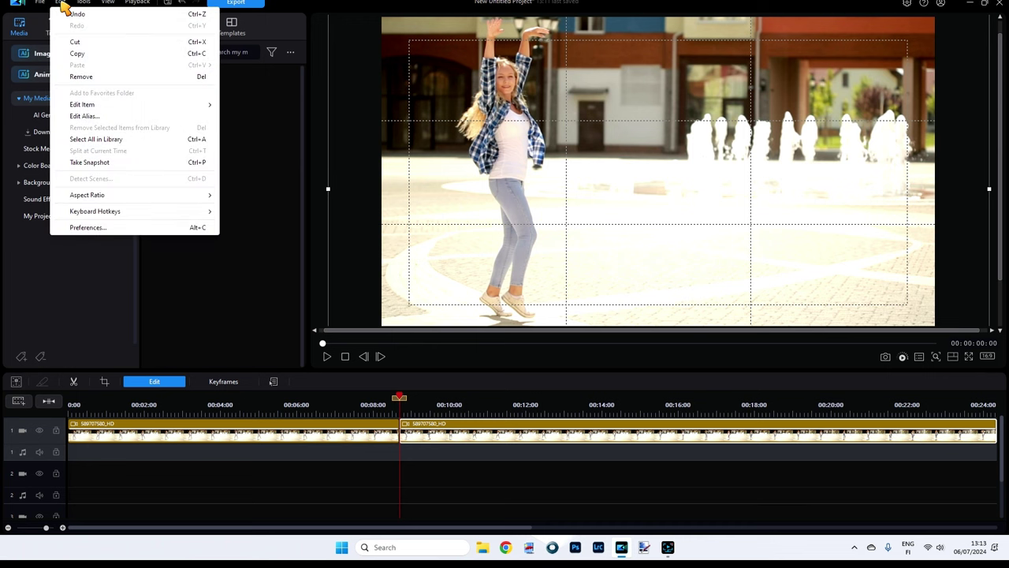
{"action": "key", "text": "alt+c"}
{"action": "left_click", "coordinate": [86, 227]}
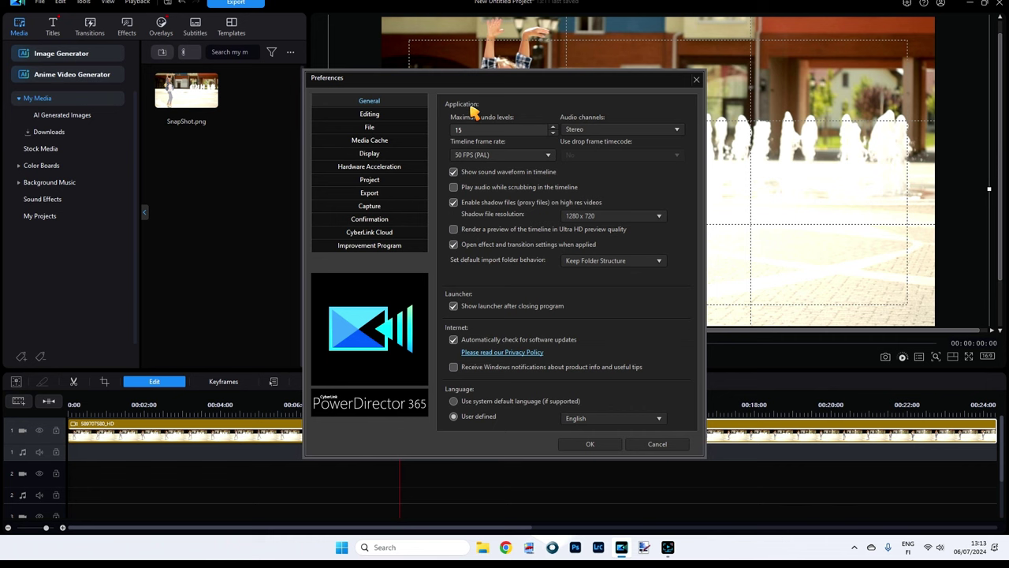
{"action": "left_click_drag", "start_coordinate": [477, 79], "coordinate": [477, 54]}
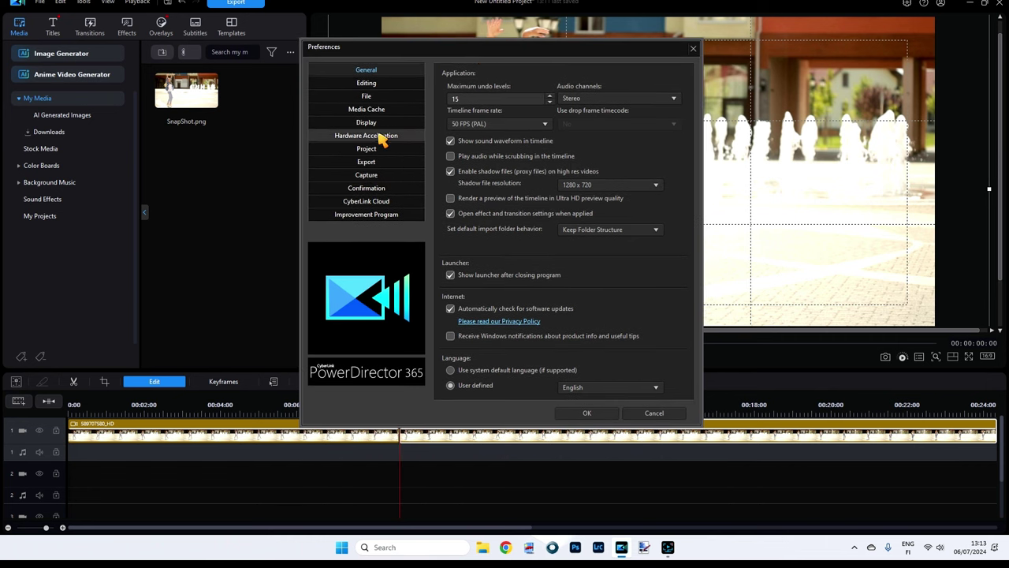
{"action": "left_click", "coordinate": [369, 175]}
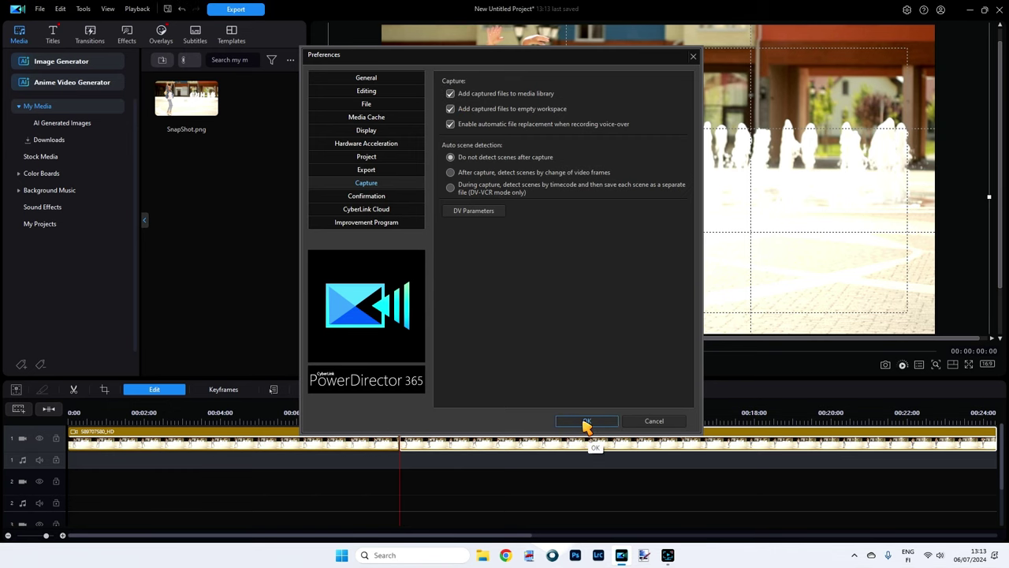
{"action": "left_click", "coordinate": [586, 423]}
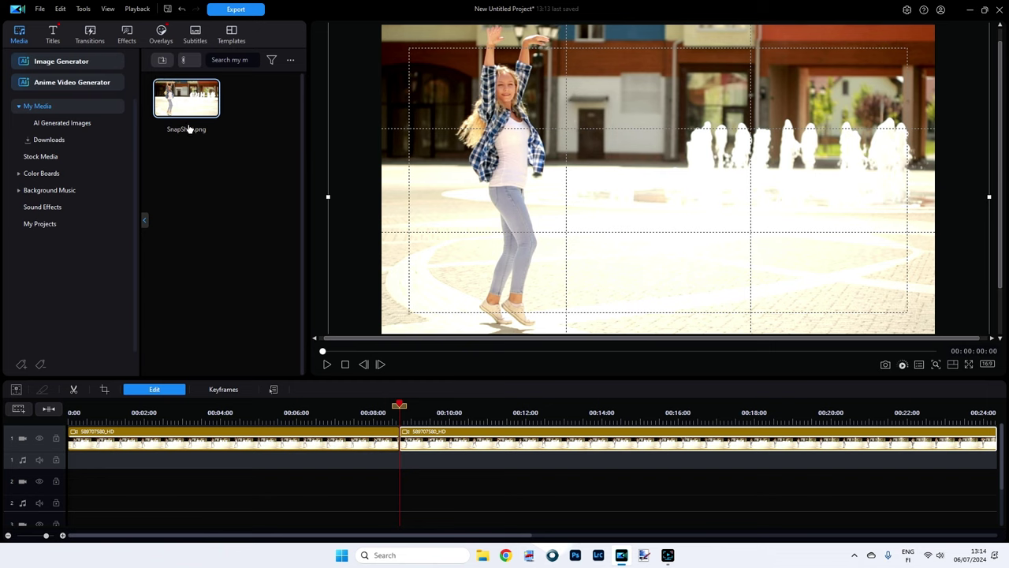
Place SnapShot.png on video track 2 starting at 00:08:35 and open its Image tools
{"action": "left_click_drag", "start_coordinate": [189, 118], "coordinate": [405, 484]}
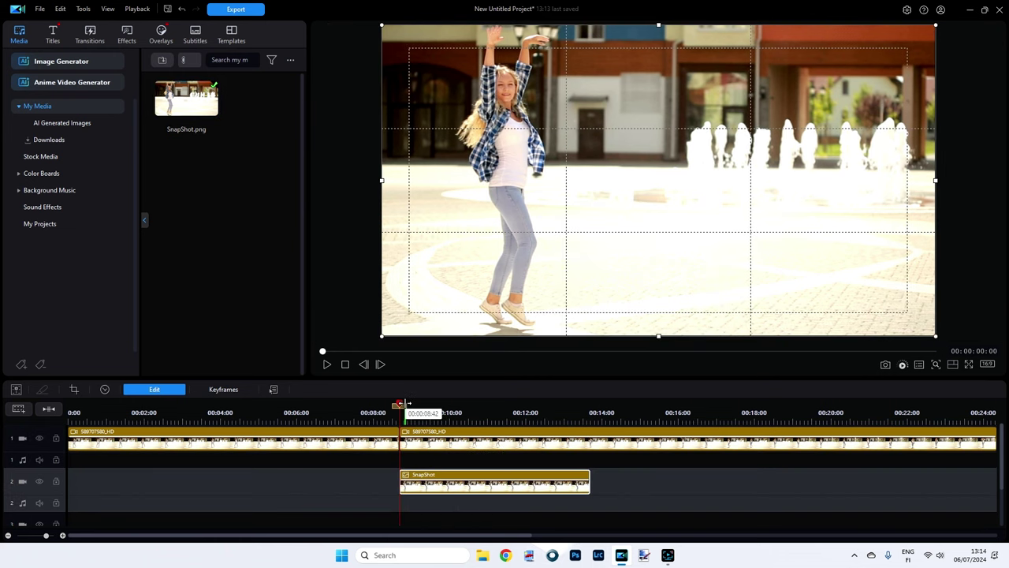
{"action": "mouse_move", "coordinate": [400, 405]}
{"action": "left_mouse_down"}
{"action": "mouse_move", "coordinate": [588, 420]}
{"action": "mouse_move", "coordinate": [405, 421]}
{"action": "left_mouse_up"}
{"action": "left_click", "coordinate": [449, 485]}
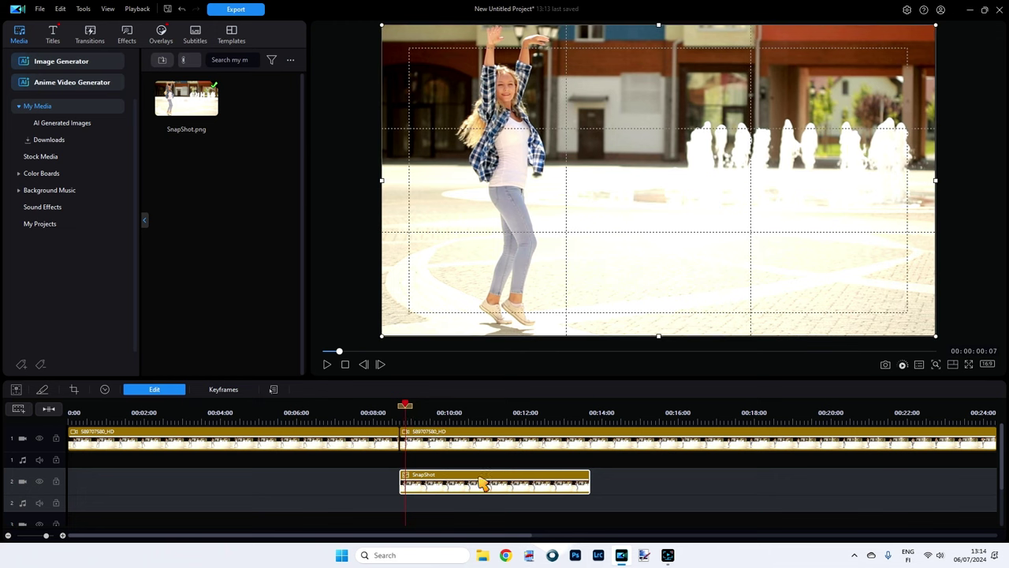
{"action": "double_click", "coordinate": [454, 482]}
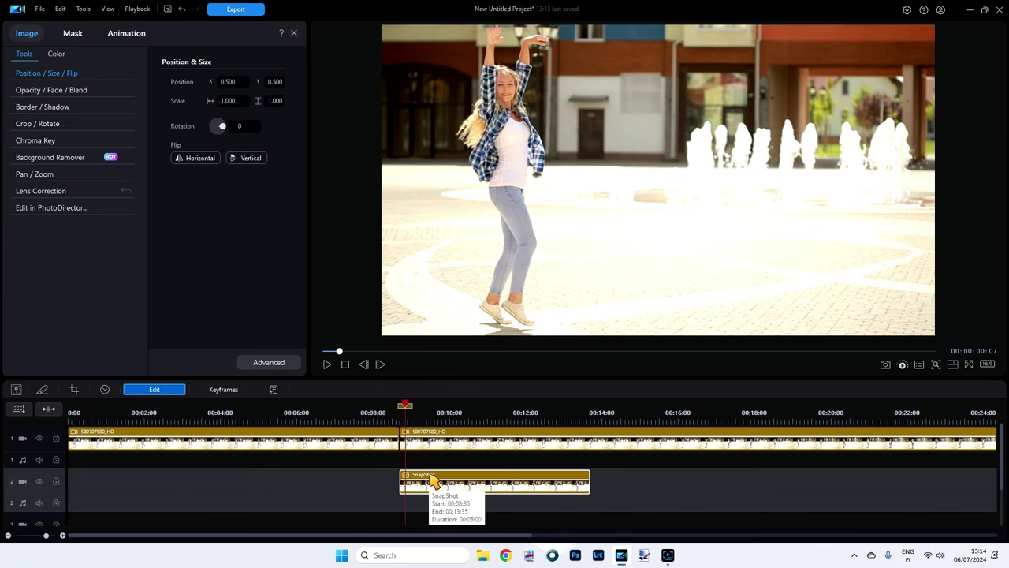
{"action": "left_click_drag", "start_coordinate": [404, 405], "coordinate": [311, 404]}
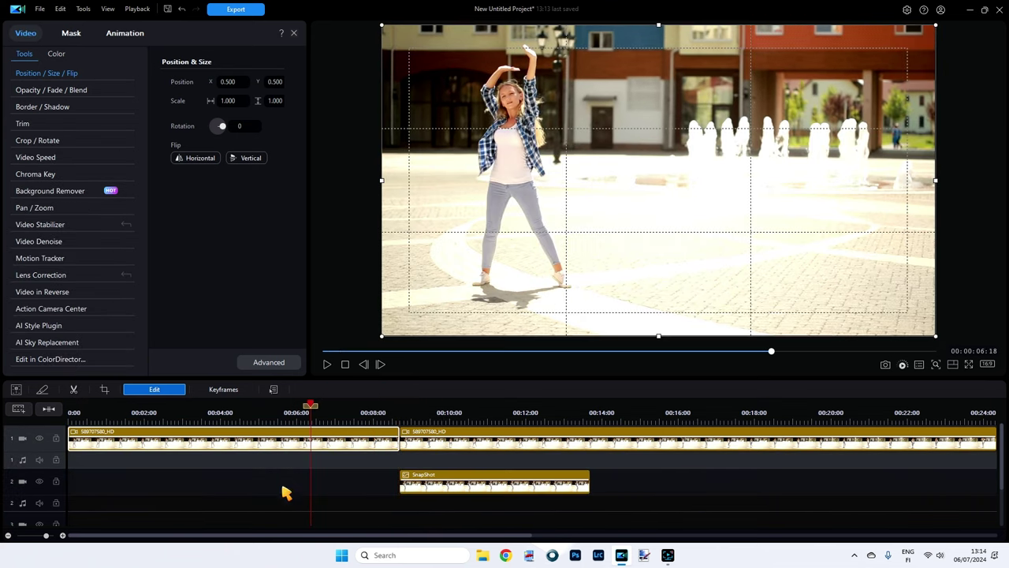
{"action": "left_click", "coordinate": [469, 484]}
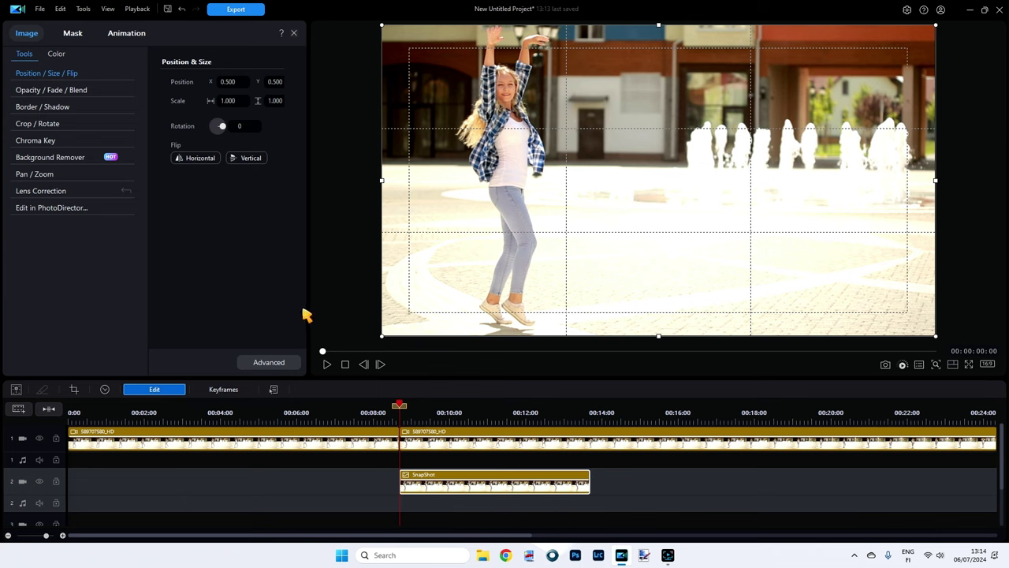
Open Edit > Preferences on the General page, showing 50 FPS (PAL)
{"action": "left_click", "coordinate": [60, 9]}
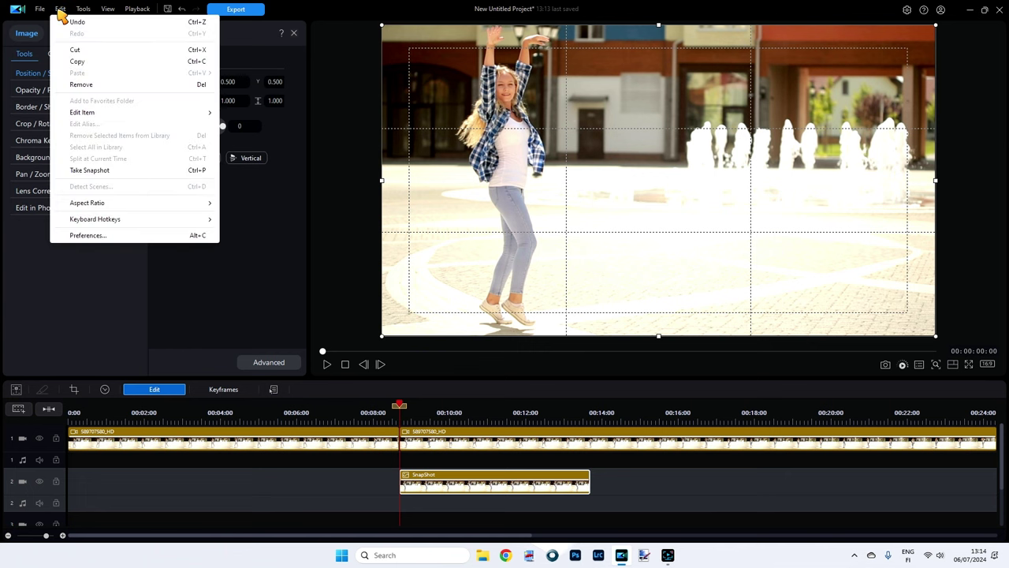
{"action": "left_click", "coordinate": [102, 235]}
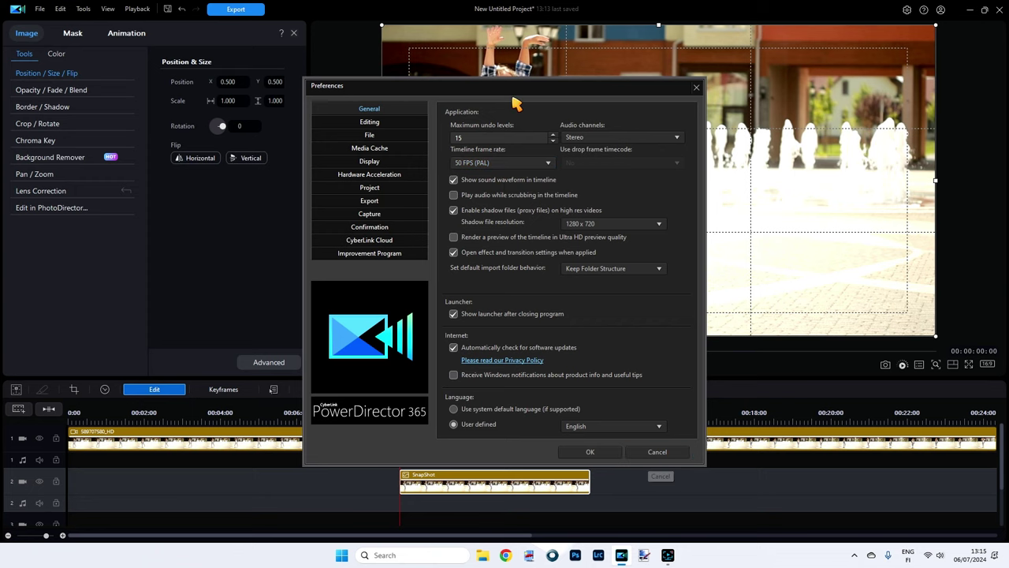
Cancel Preferences, split the SnapShot clip near 9:18 and delete its later piece
{"action": "left_click", "coordinate": [655, 454]}
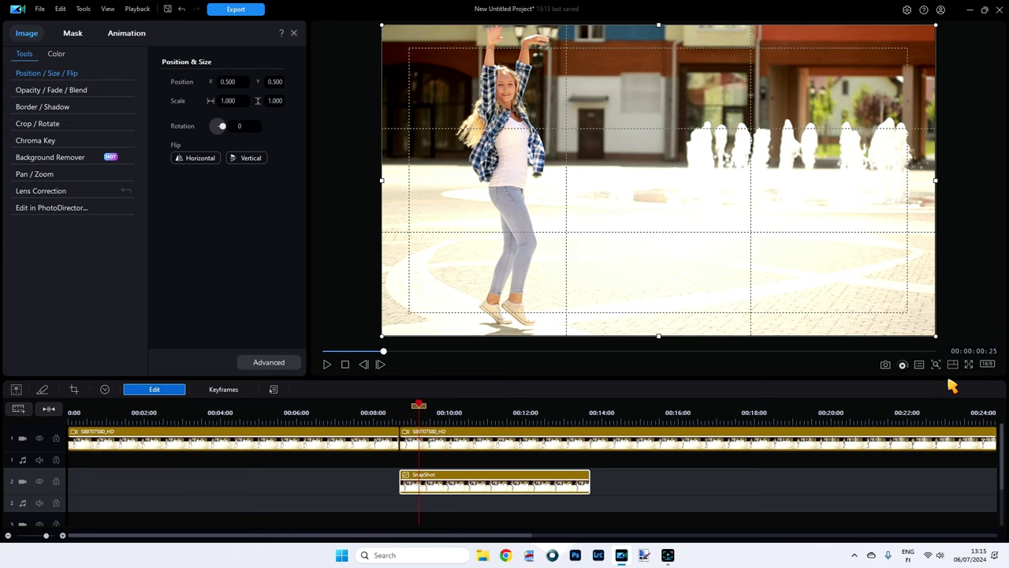
{"action": "left_click", "coordinate": [420, 409]}
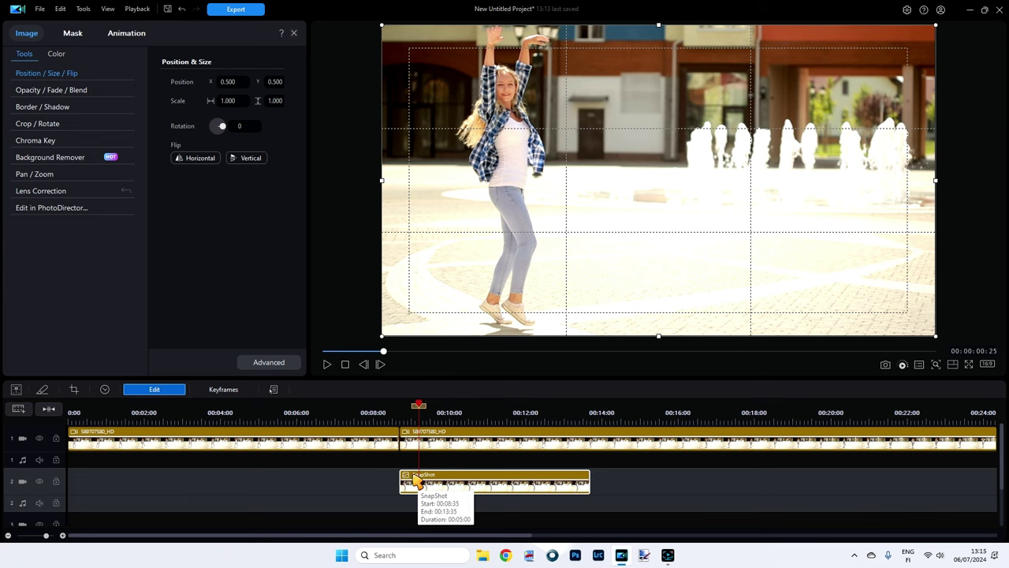
{"action": "key", "text": "ctrl+t"}
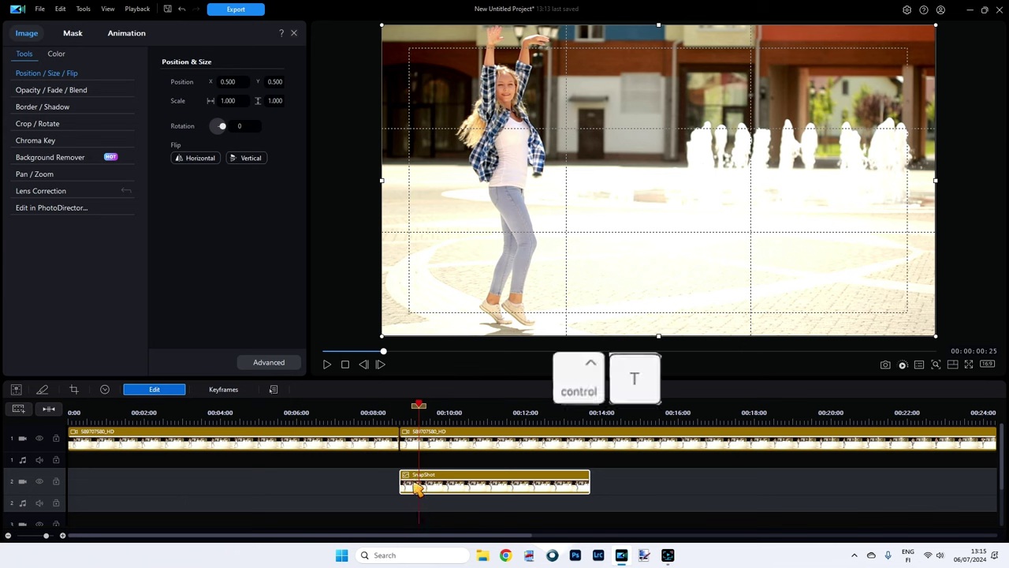
{"action": "left_click", "coordinate": [42, 391]}
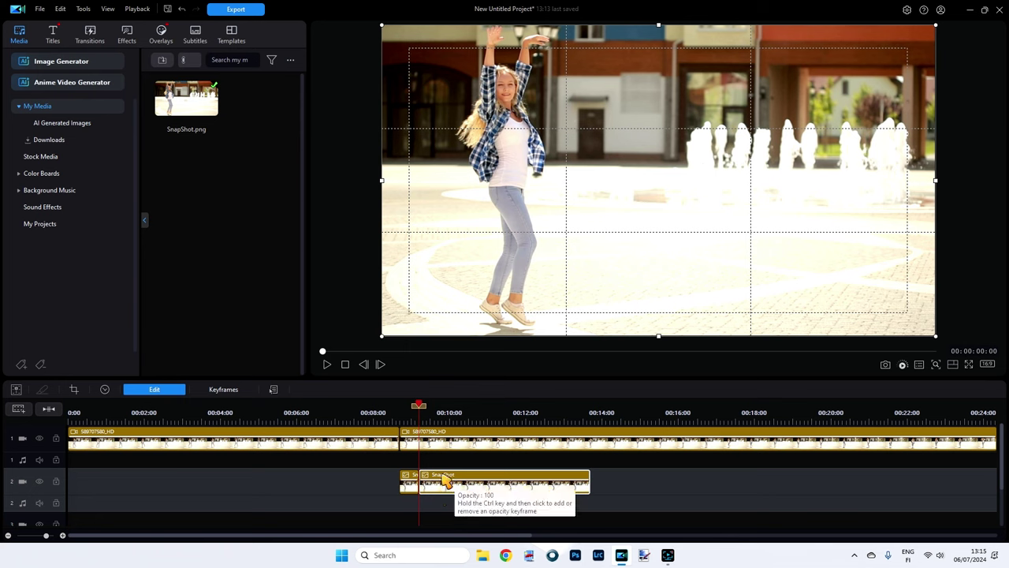
{"action": "mouse_move", "coordinate": [477, 483]}
{"action": "left_mouse_down"}
{"action": "mouse_move", "coordinate": [498, 481]}
{"action": "mouse_move", "coordinate": [482, 507]}
{"action": "mouse_move", "coordinate": [476, 478]}
{"action": "left_mouse_up"}
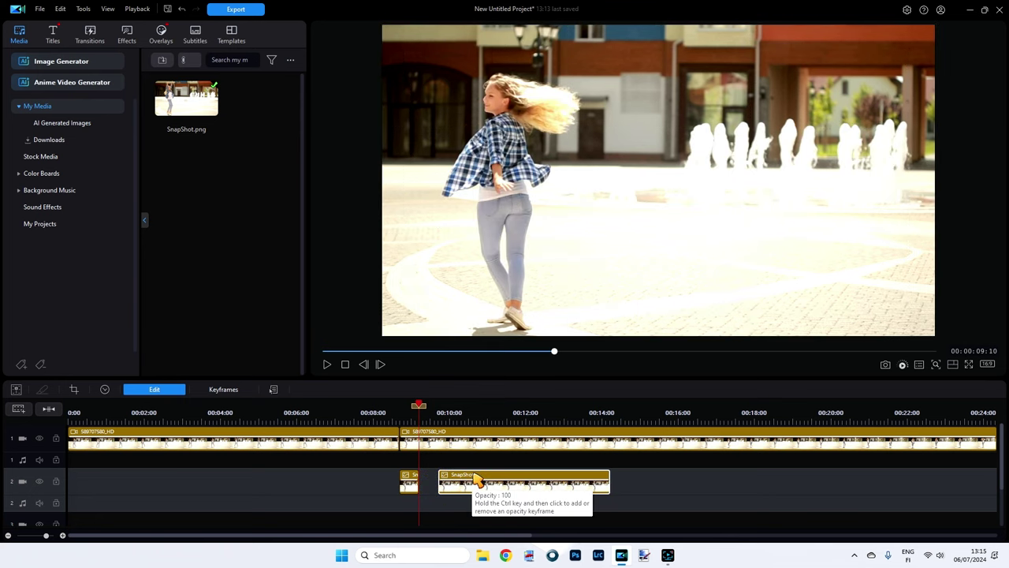
{"action": "key", "text": "Delete"}
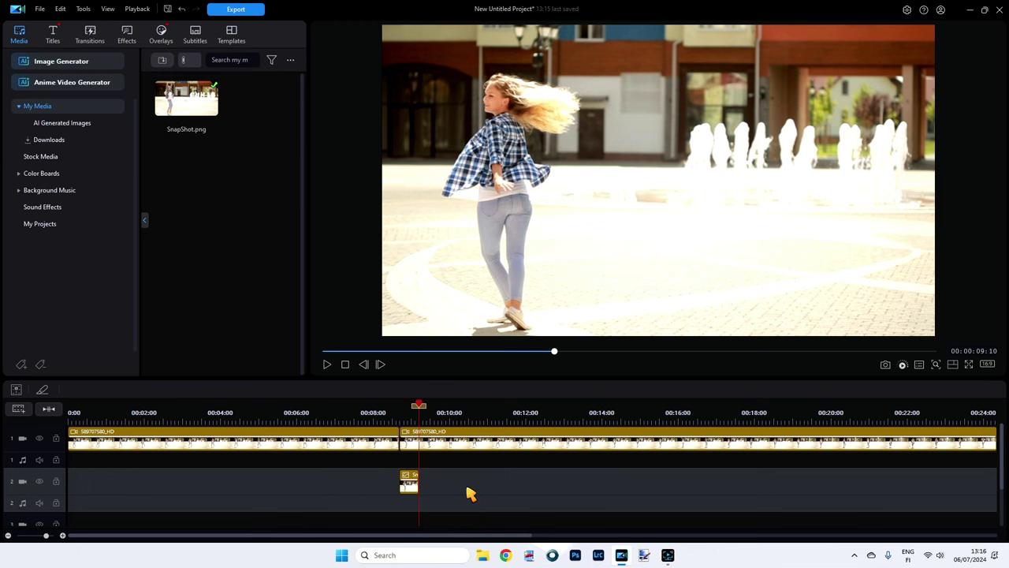
Select the trimmed SnapShot clip and move the playhead back to 8:05
{"action": "left_click", "coordinate": [410, 483]}
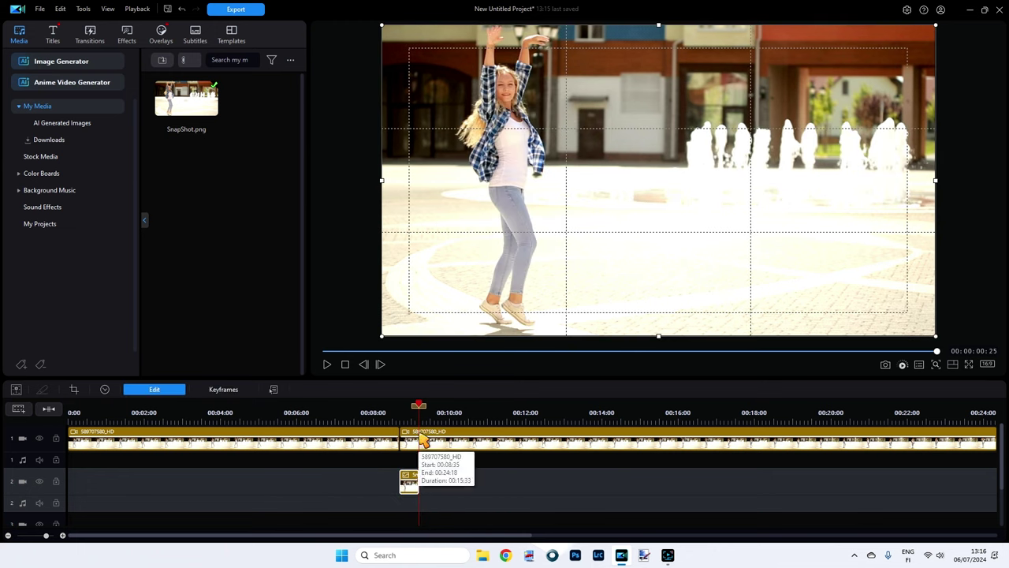
{"action": "left_click_drag", "start_coordinate": [417, 406], "coordinate": [377, 405]}
{"action": "left_click", "coordinate": [387, 446]}
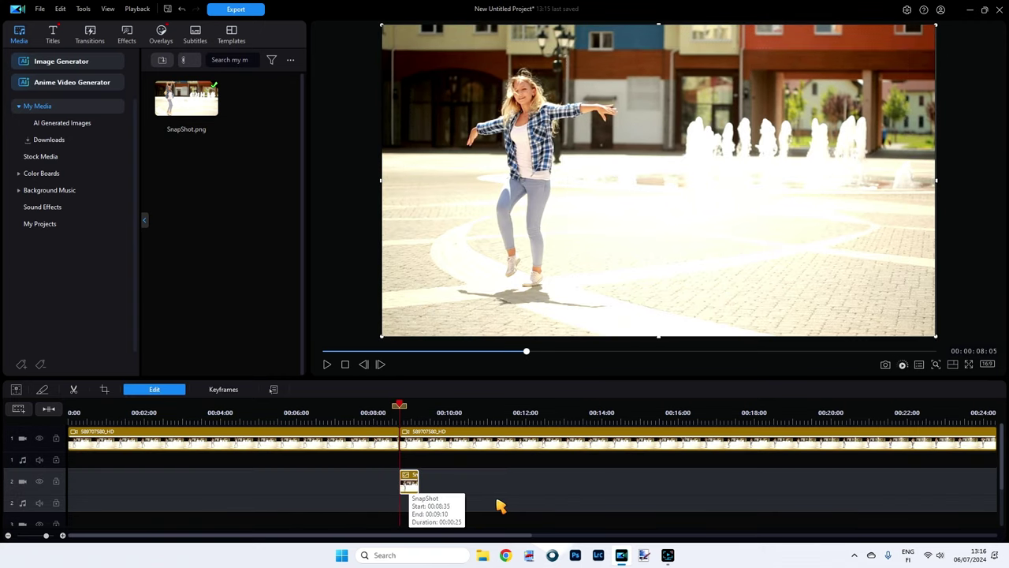
Turn on AI Background Remover, set to Transparent, for the SnapShot image clip
{"action": "double_click", "coordinate": [406, 481]}
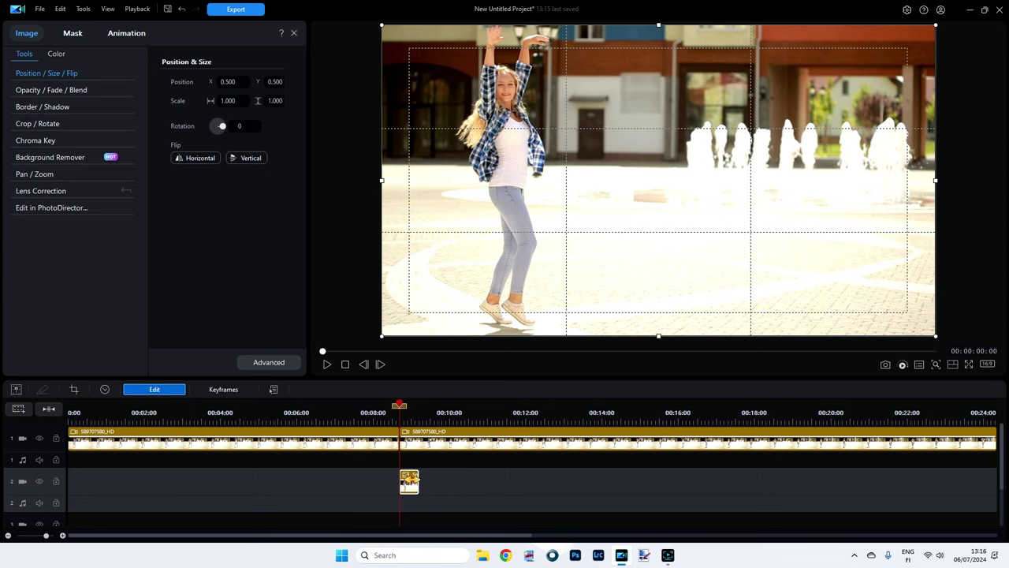
{"action": "left_click", "coordinate": [42, 160]}
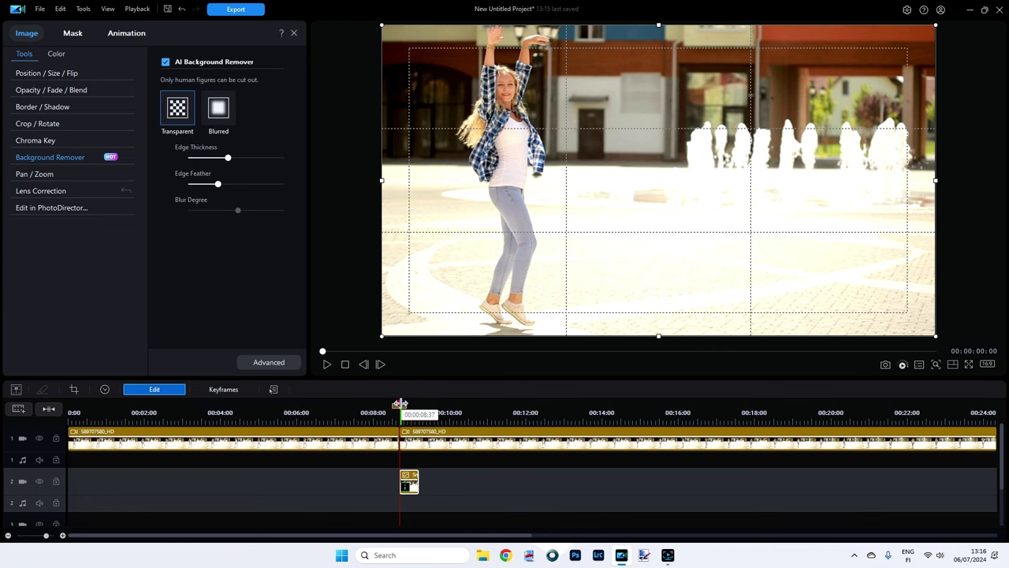
{"action": "left_click_drag", "start_coordinate": [400, 403], "coordinate": [399, 404]}
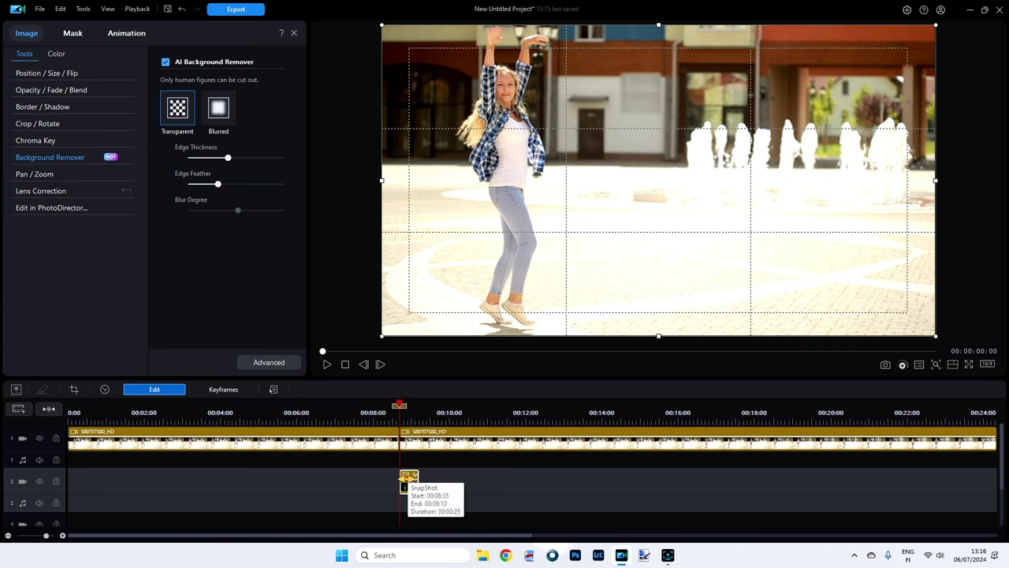
Open the SnapShot clip's Keyframe Settings with Adjustment collapsed and Clip Attributes expanded
{"action": "left_click", "coordinate": [235, 394]}
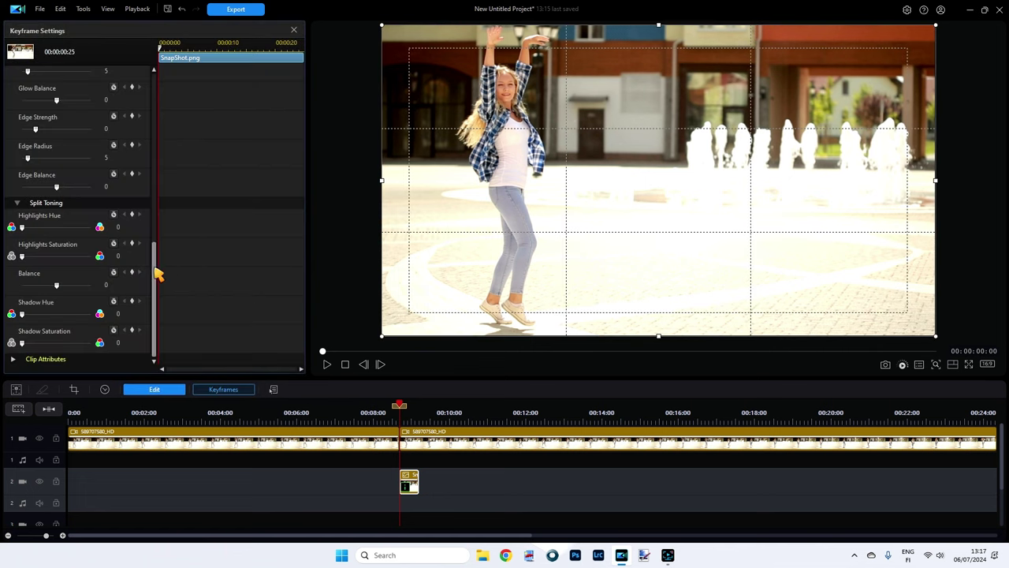
{"action": "left_click_drag", "start_coordinate": [157, 273], "coordinate": [158, 91]}
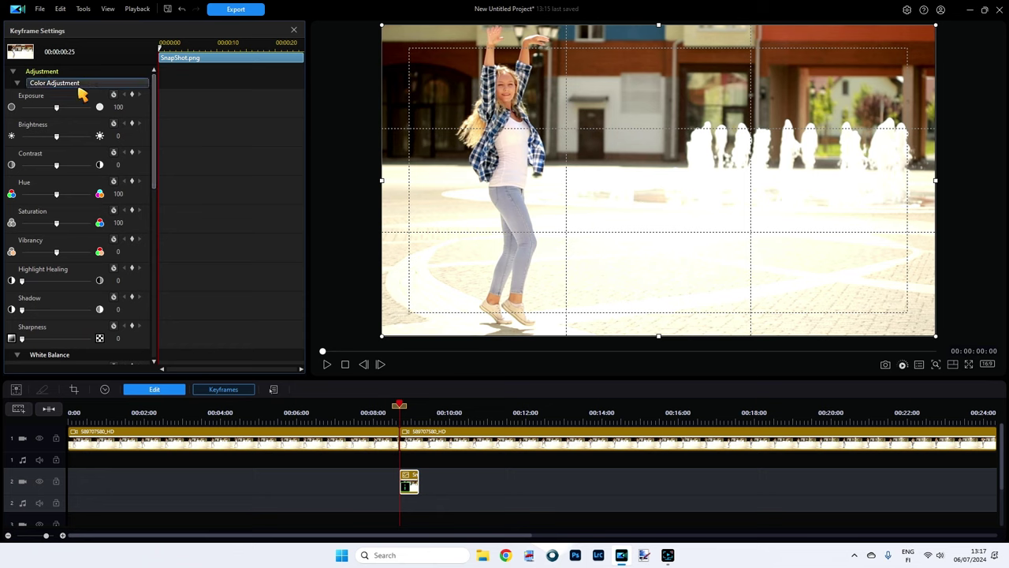
{"action": "left_click", "coordinate": [13, 71]}
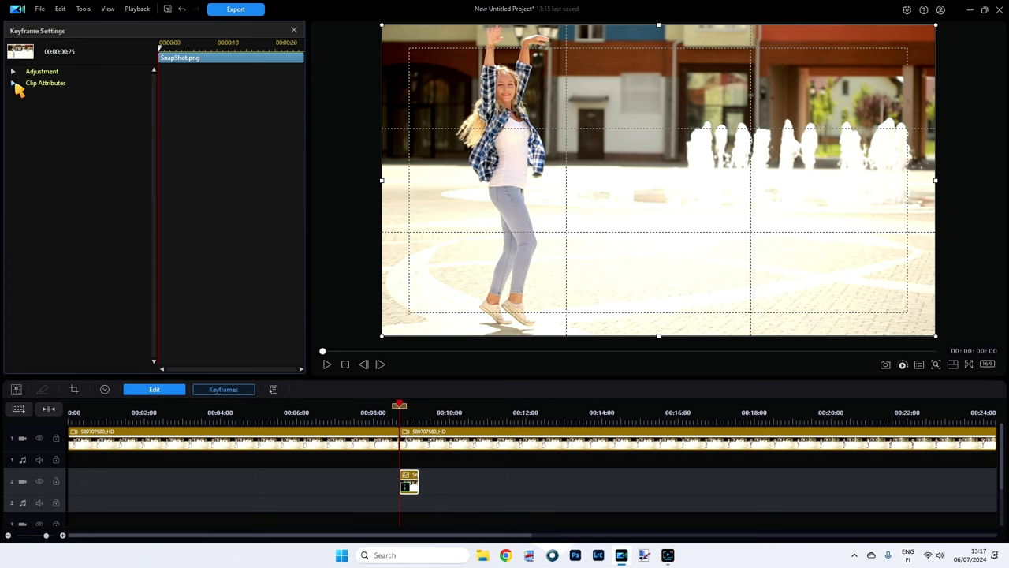
{"action": "left_click", "coordinate": [12, 83]}
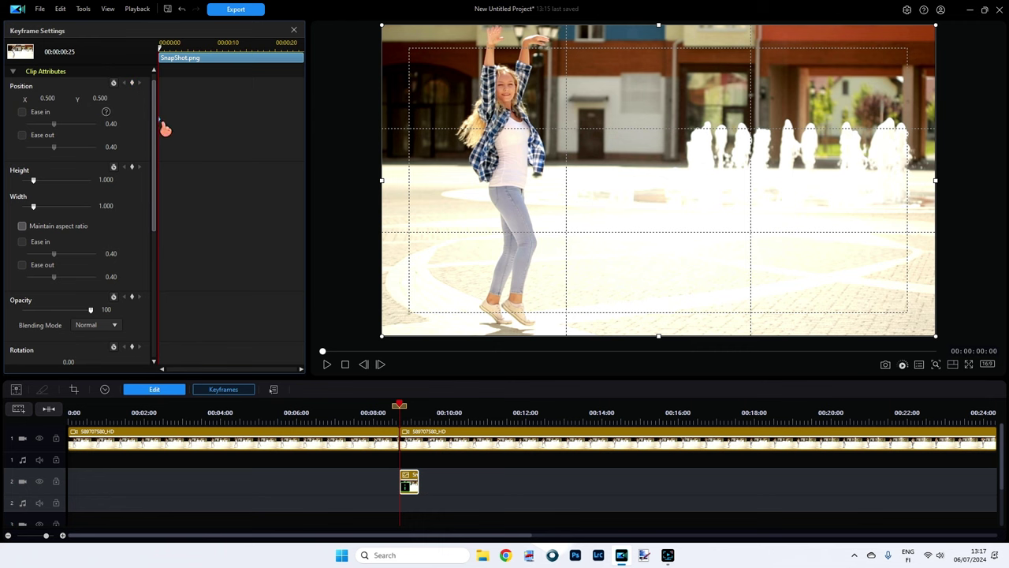
Add a Position keyframe with ease in at the clip's end, then return to the first keyframe
{"action": "left_click_drag", "start_coordinate": [162, 47], "coordinate": [304, 42]}
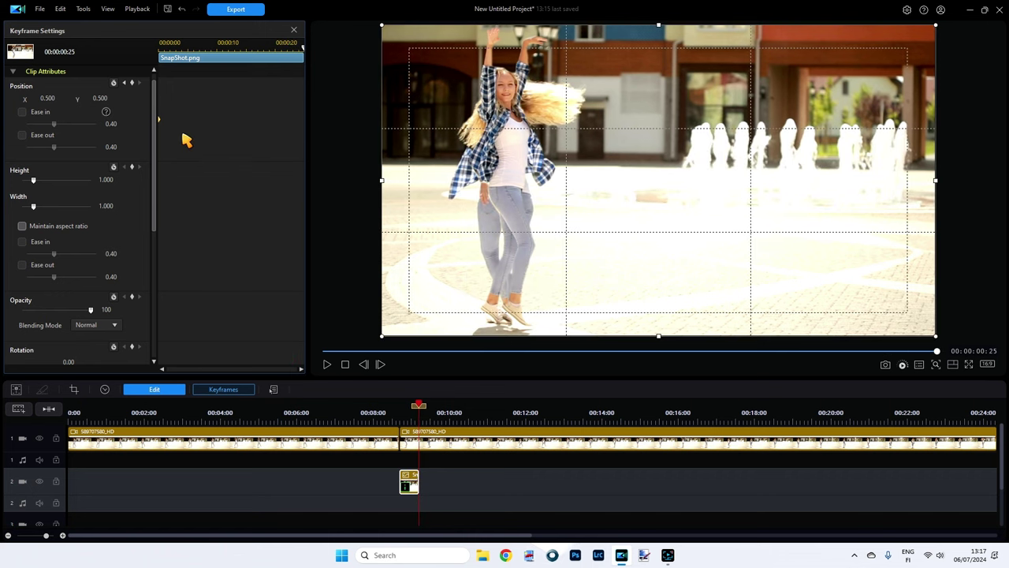
{"action": "left_click", "coordinate": [133, 83]}
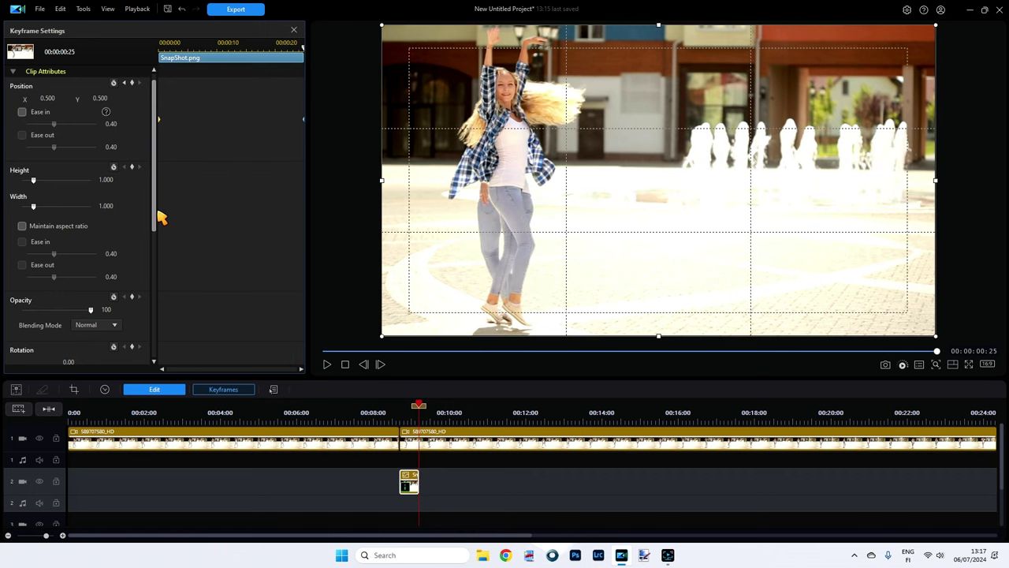
{"action": "left_click", "coordinate": [160, 120]}
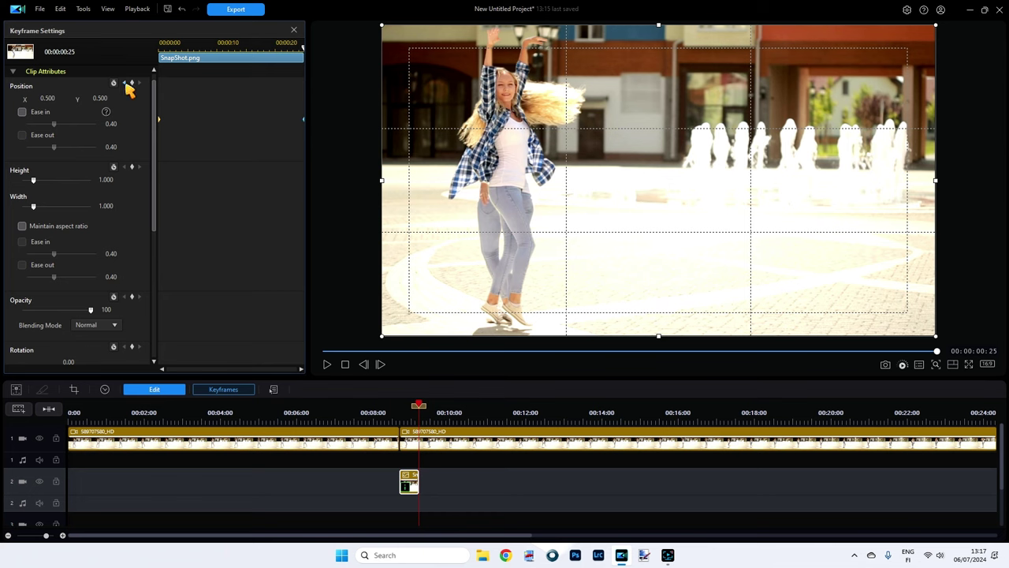
{"action": "left_click", "coordinate": [124, 82]}
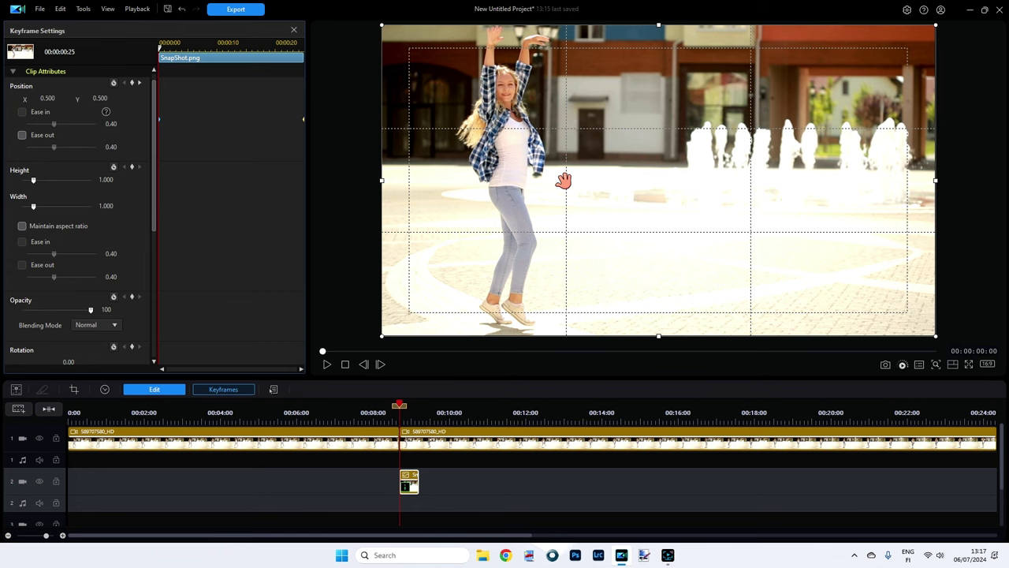
Start the snapshot at Position X 0.120, Y 0.500 and play back the slide-in motion
{"action": "left_click_drag", "start_coordinate": [560, 180], "coordinate": [349, 176]}
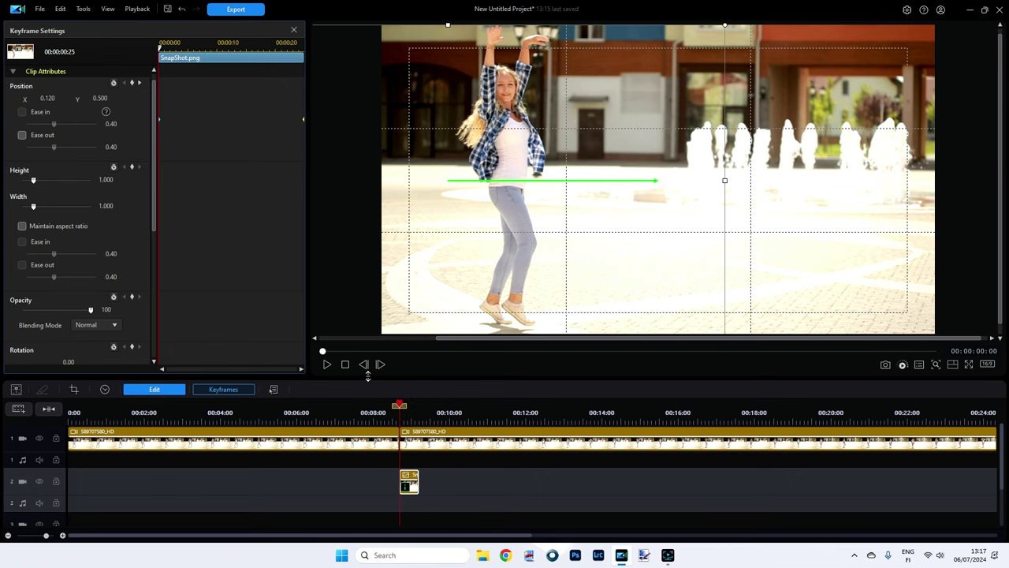
{"action": "left_click", "coordinate": [327, 365]}
{"action": "left_click", "coordinate": [328, 365]}
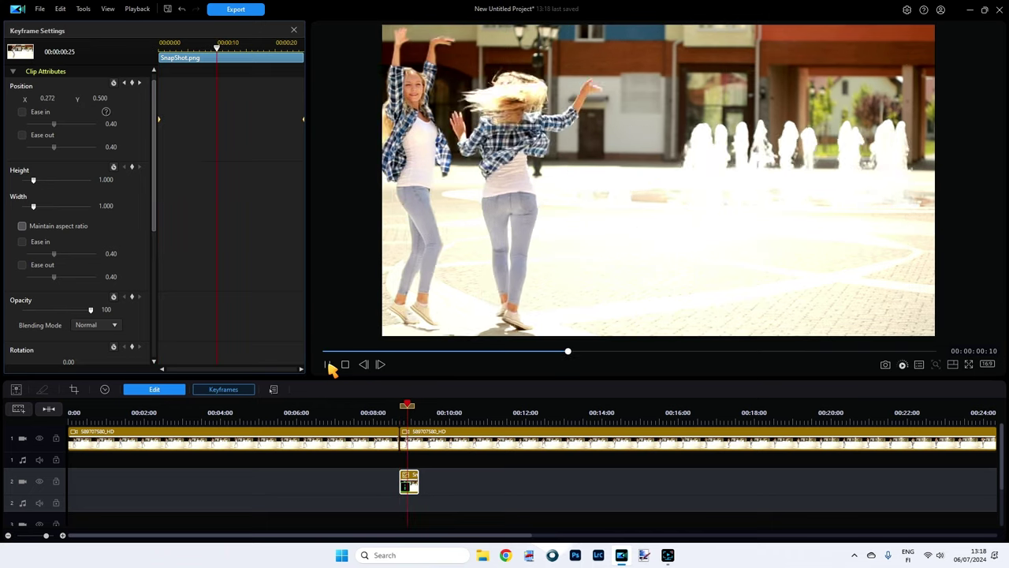
{"action": "left_click", "coordinate": [328, 366]}
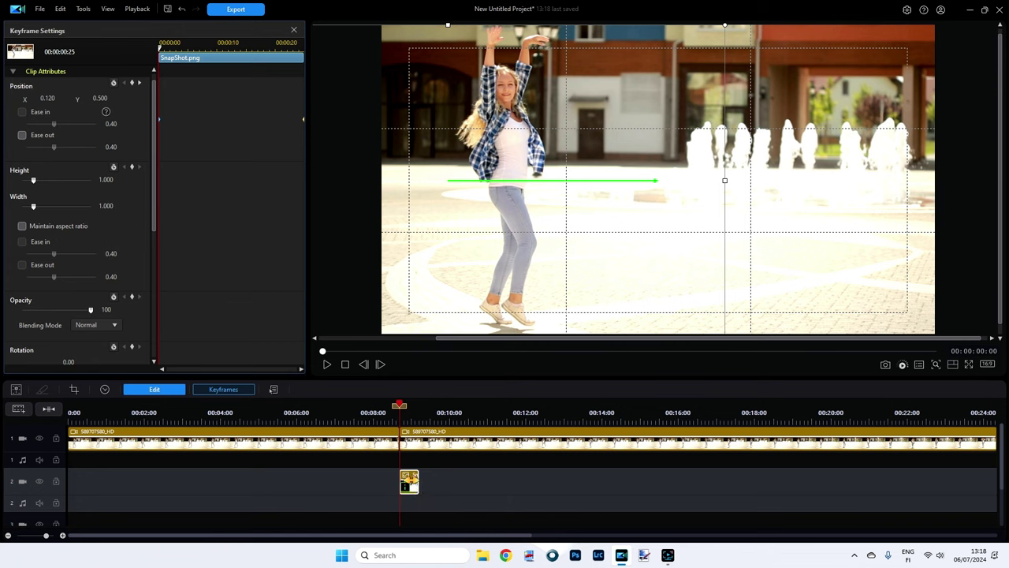
Move the SnapShot clip to end at the 8:35 cut, shifting the second track-1 clip aside to check
{"action": "left_click_drag", "start_coordinate": [410, 481], "coordinate": [413, 479]}
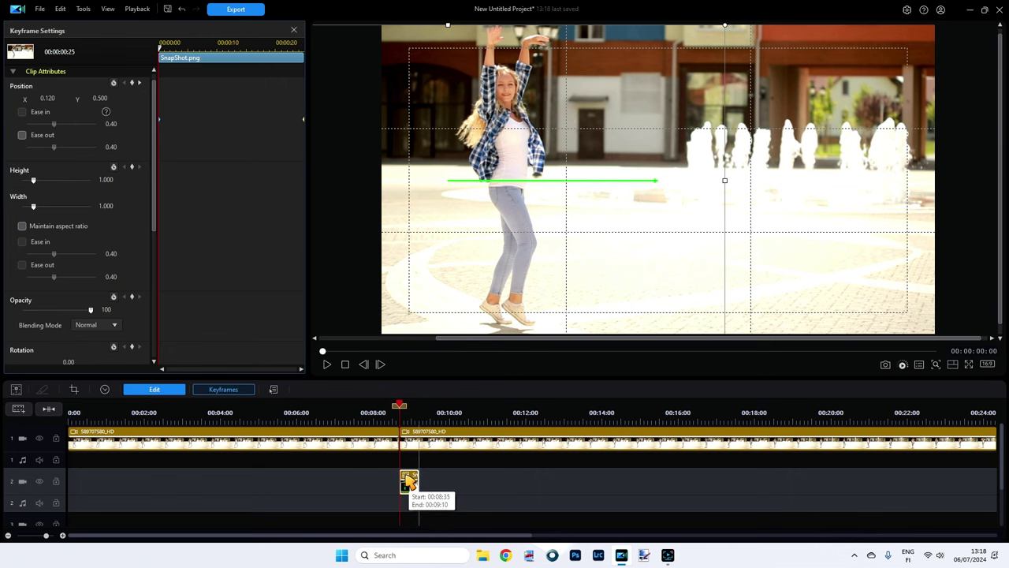
{"action": "left_click_drag", "start_coordinate": [409, 481], "coordinate": [400, 510]}
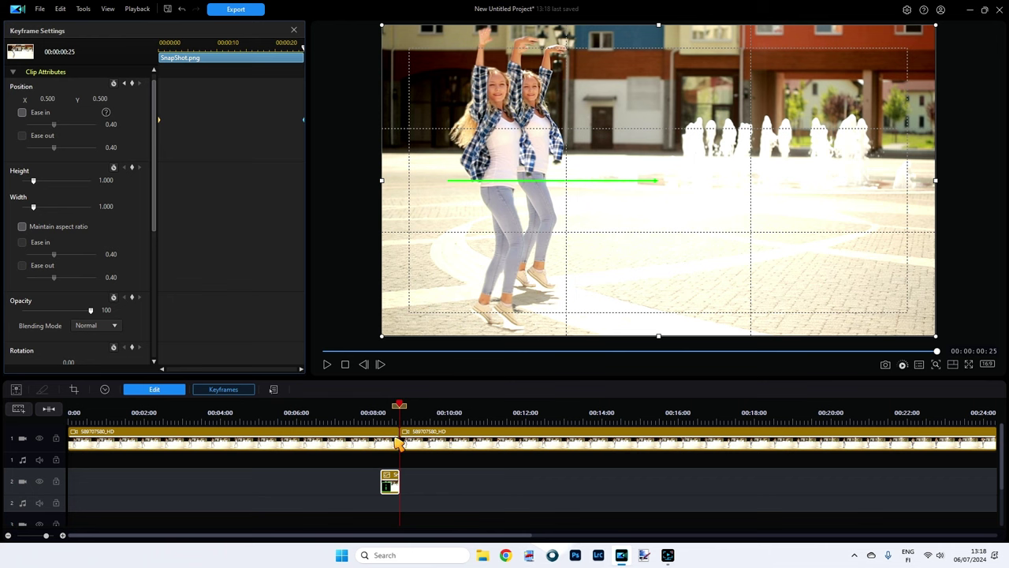
{"action": "left_click", "coordinate": [469, 438]}
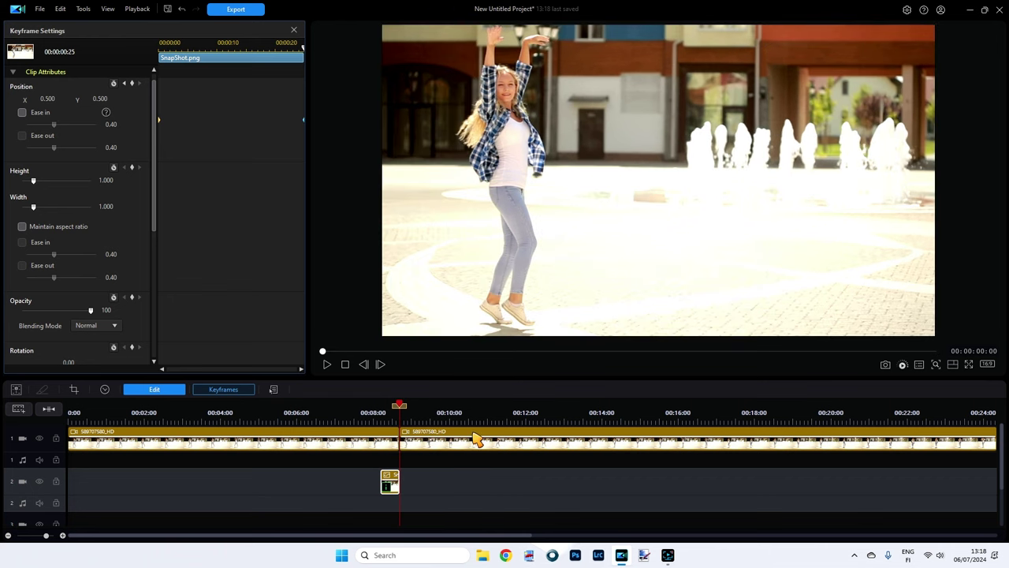
{"action": "left_click_drag", "start_coordinate": [477, 440], "coordinate": [514, 440]}
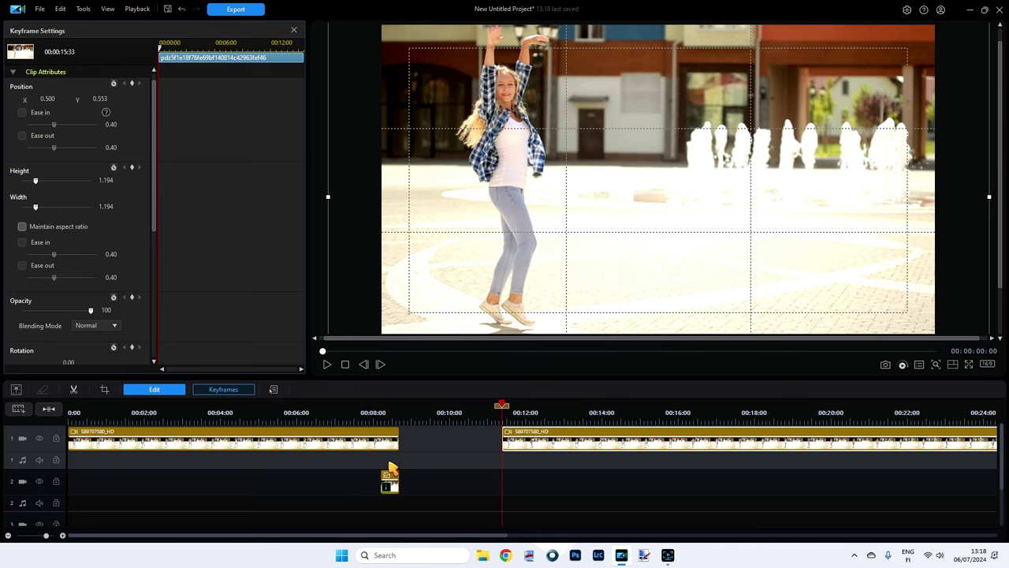
{"action": "left_click", "coordinate": [363, 407]}
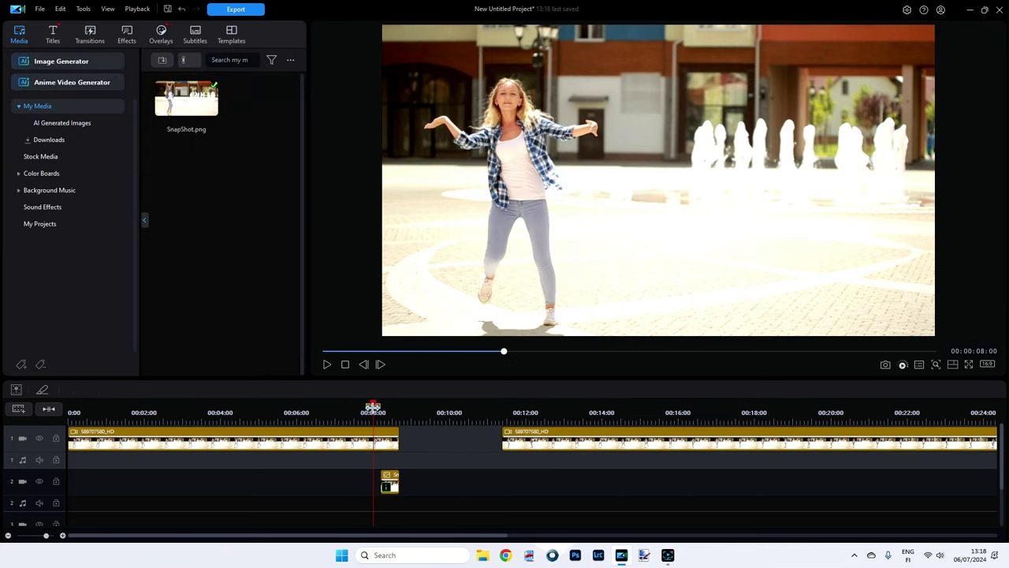
{"action": "left_click_drag", "start_coordinate": [360, 407], "coordinate": [398, 408]}
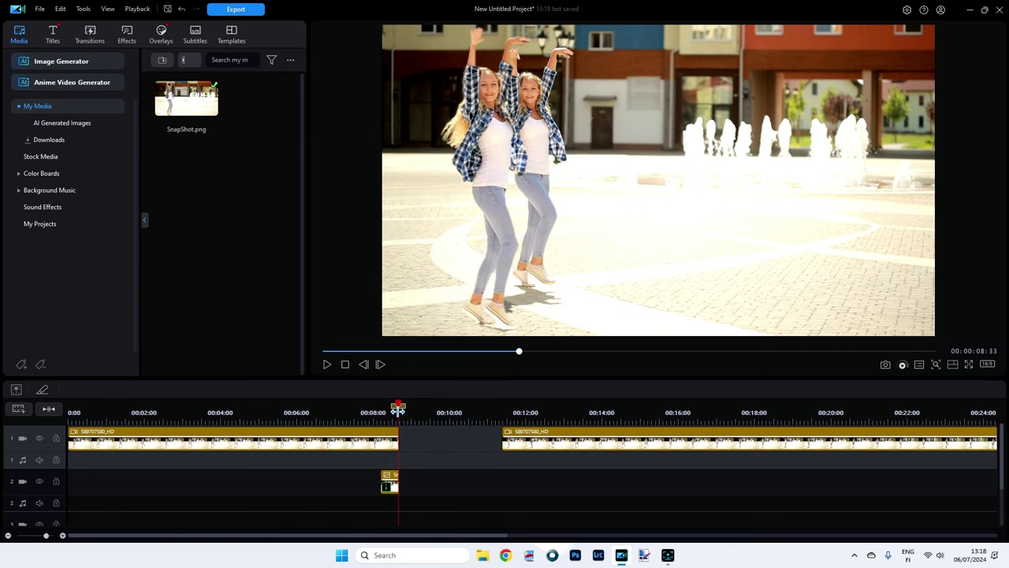
Slide the second track-1 clip back to close the gap at the 8:35 split
{"action": "left_click", "coordinate": [395, 438]}
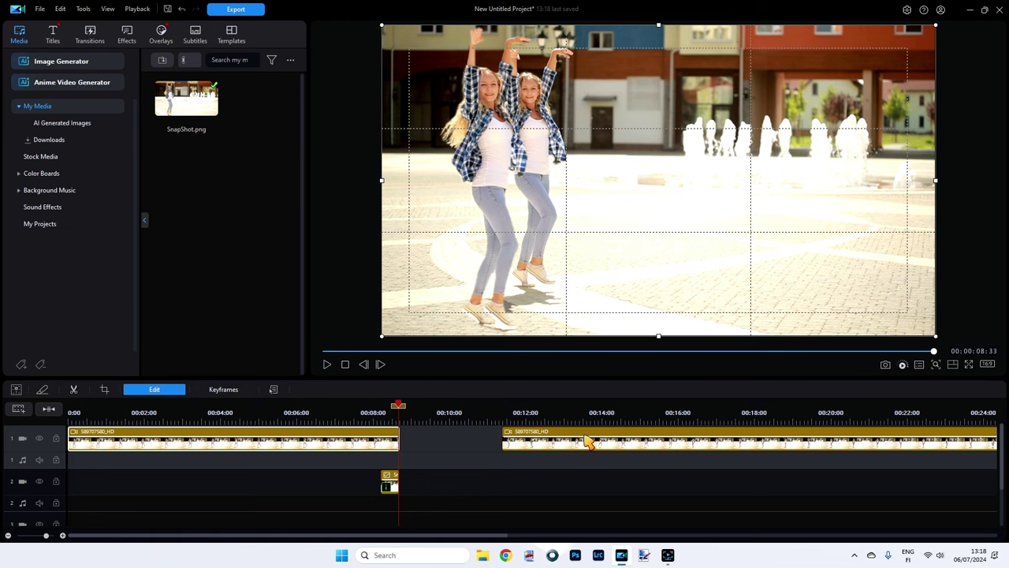
{"action": "left_click_drag", "start_coordinate": [587, 440], "coordinate": [484, 440]}
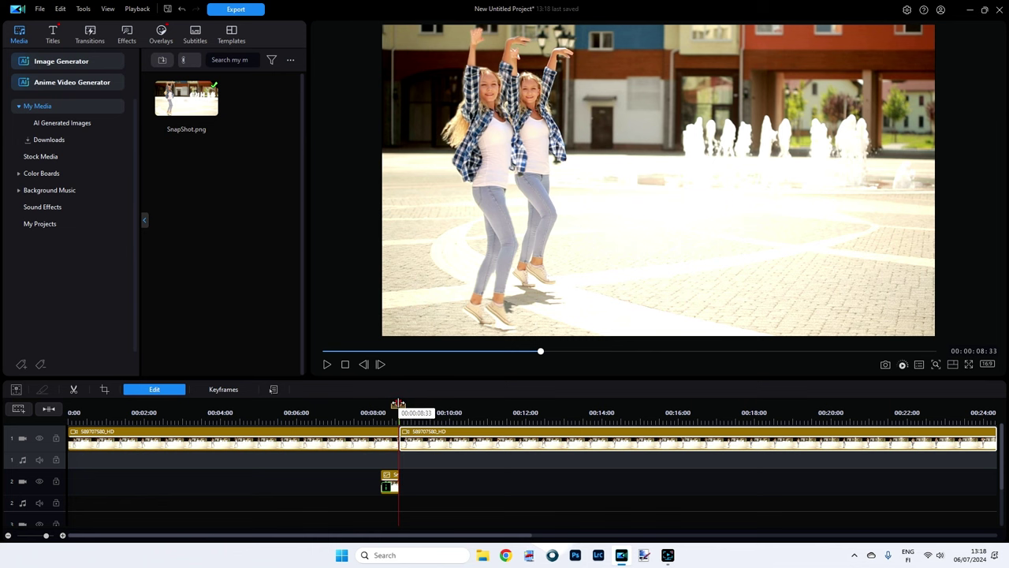
{"action": "left_click_drag", "start_coordinate": [398, 405], "coordinate": [359, 405]}
{"action": "left_click", "coordinate": [387, 482]}
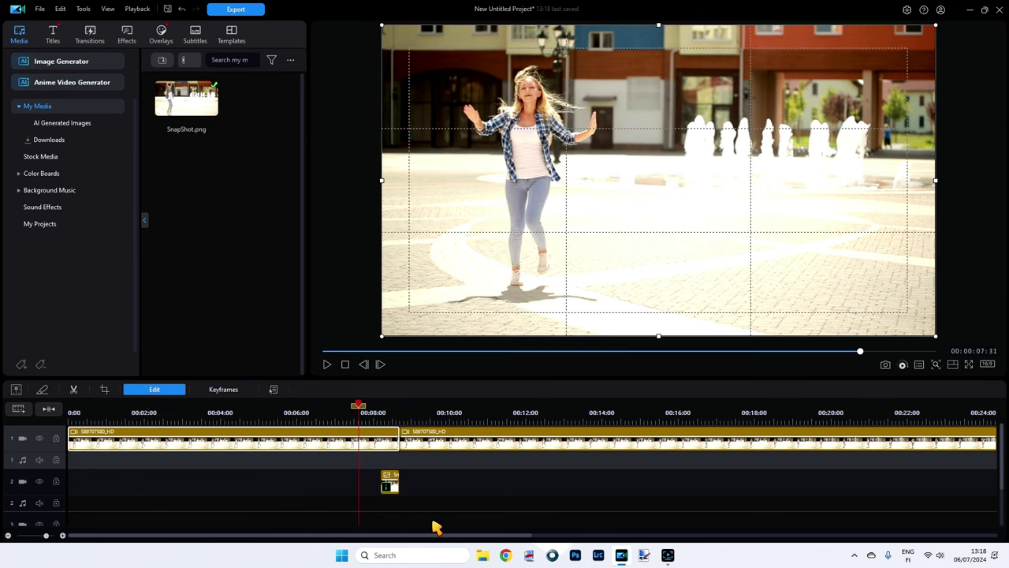
{"action": "left_click", "coordinate": [436, 527]}
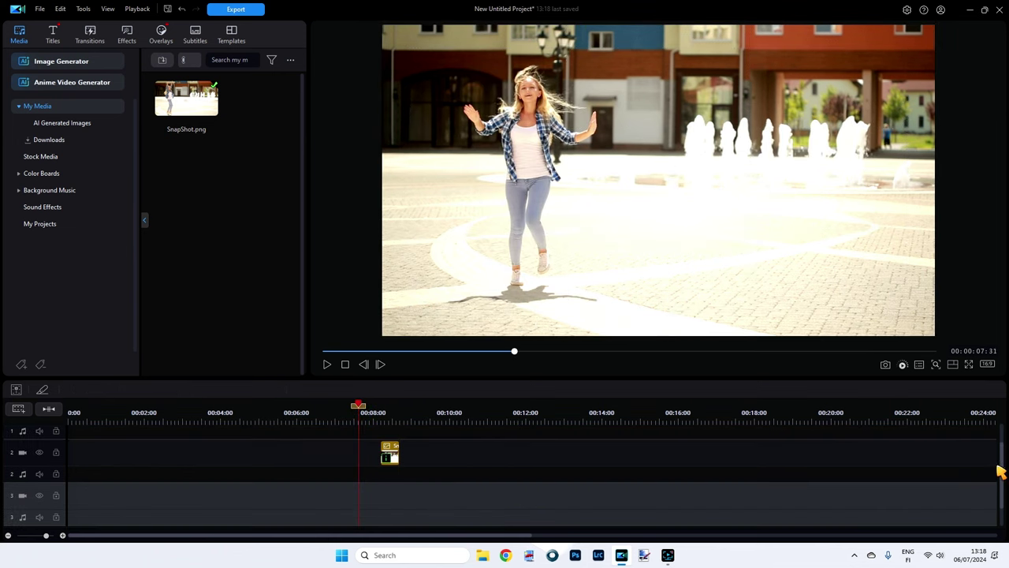
{"action": "left_click_drag", "start_coordinate": [1002, 468], "coordinate": [998, 444]}
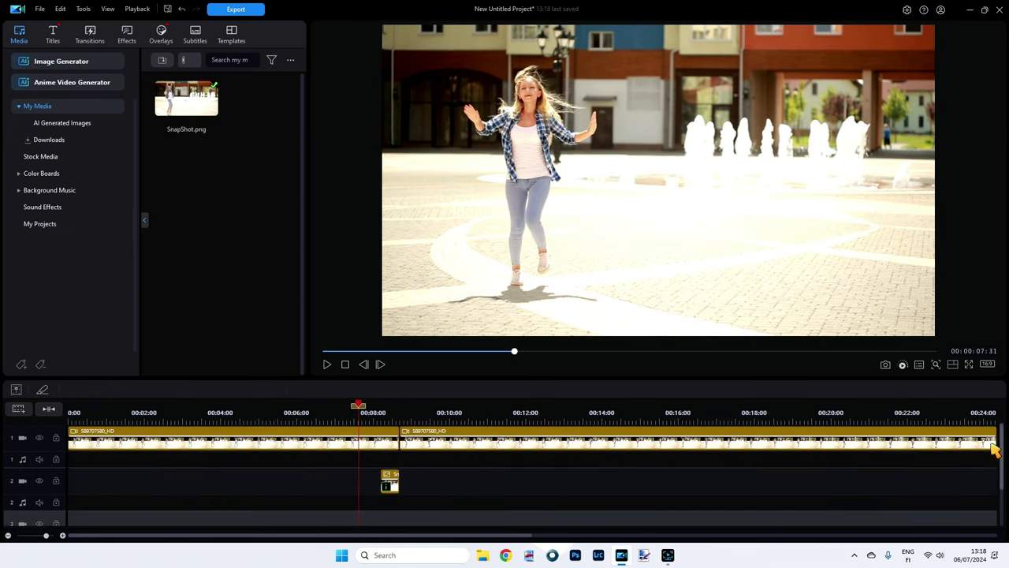
{"action": "left_click", "coordinate": [328, 366]}
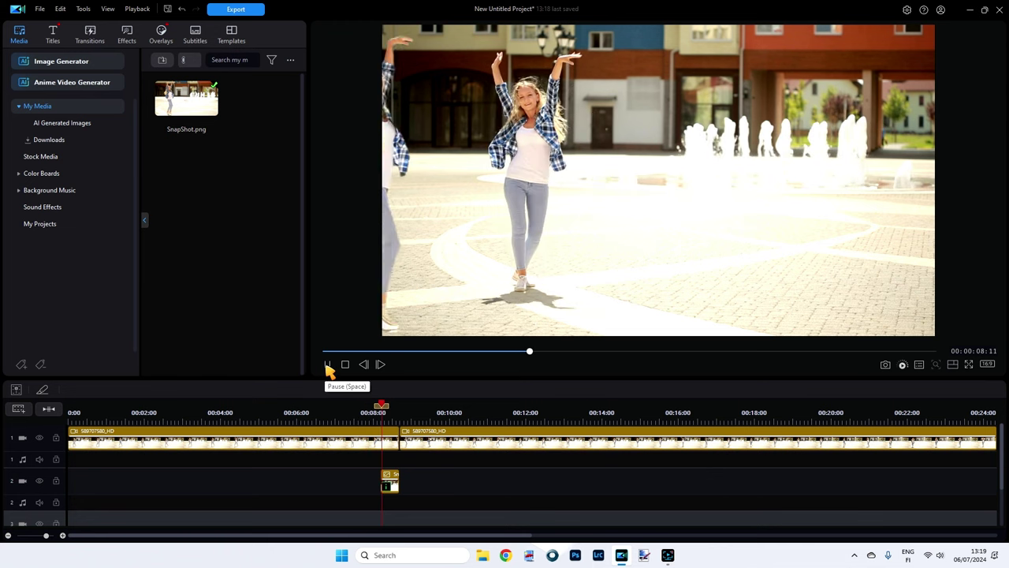
{"action": "left_click", "coordinate": [327, 365]}
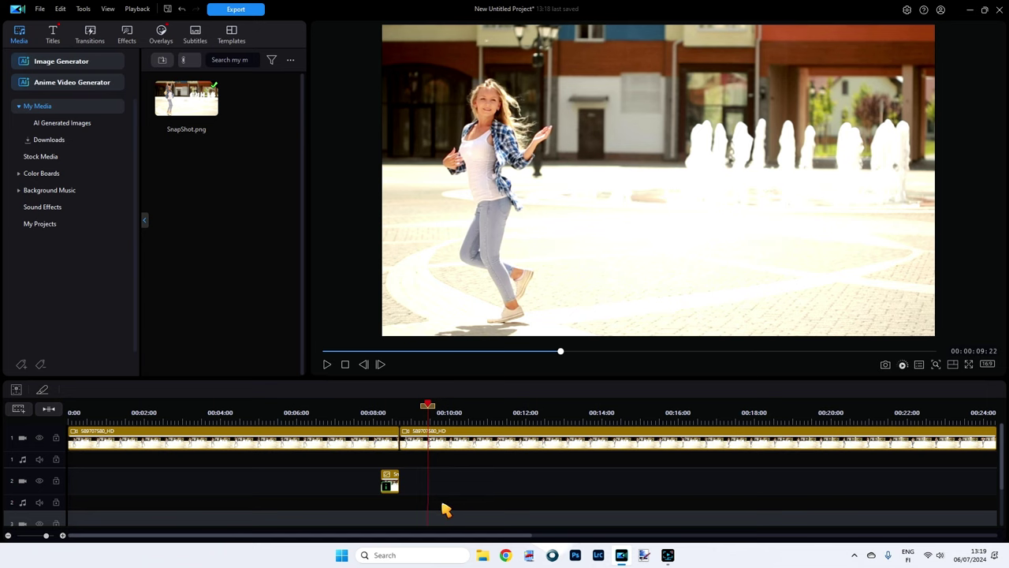
{"action": "left_click", "coordinate": [388, 479]}
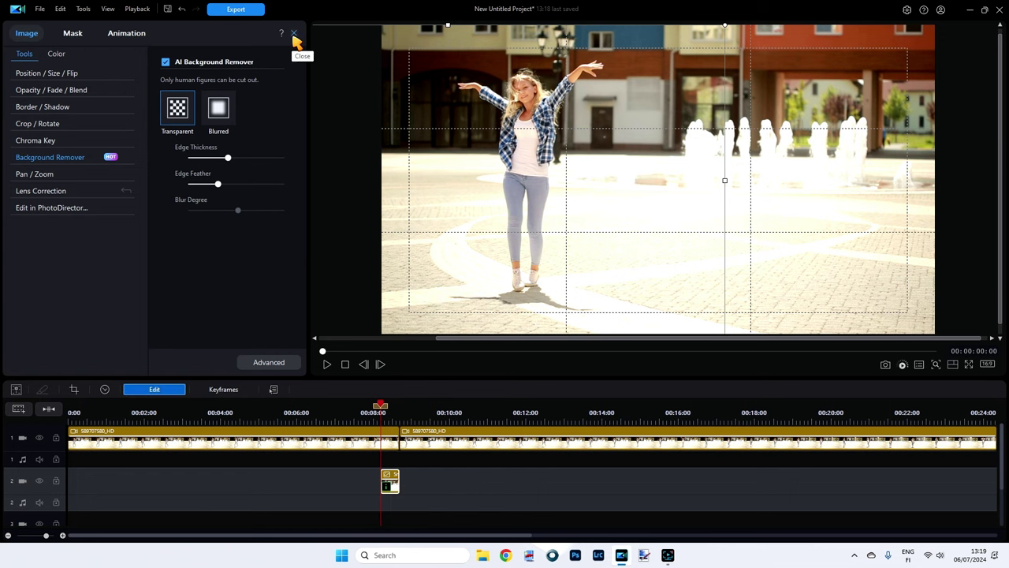
{"action": "left_click", "coordinate": [294, 34]}
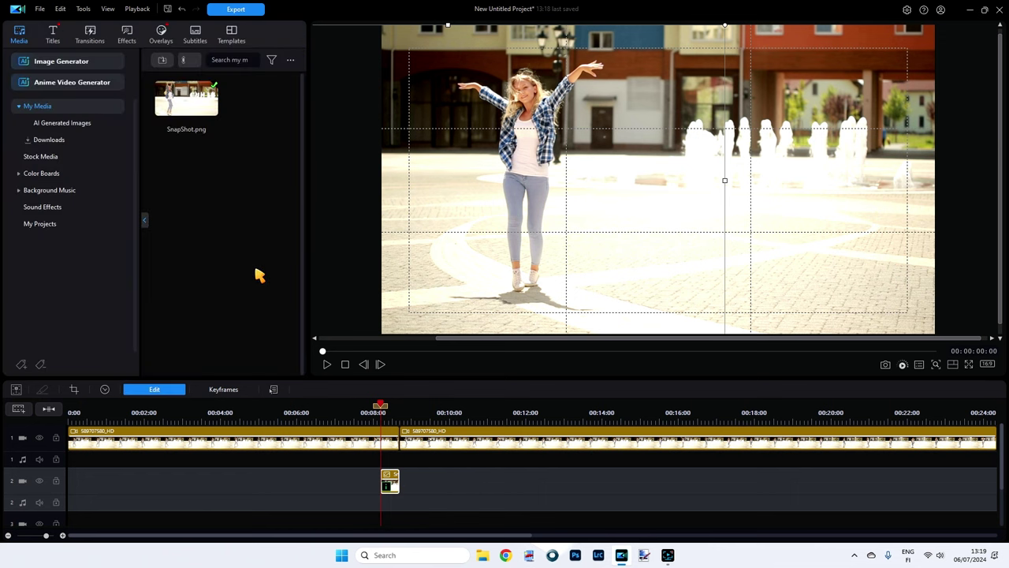
Apply the Haze > Blur effect (Degree 5, Box mask) to the SnapShot clip on track 2
{"action": "left_click", "coordinate": [127, 35]}
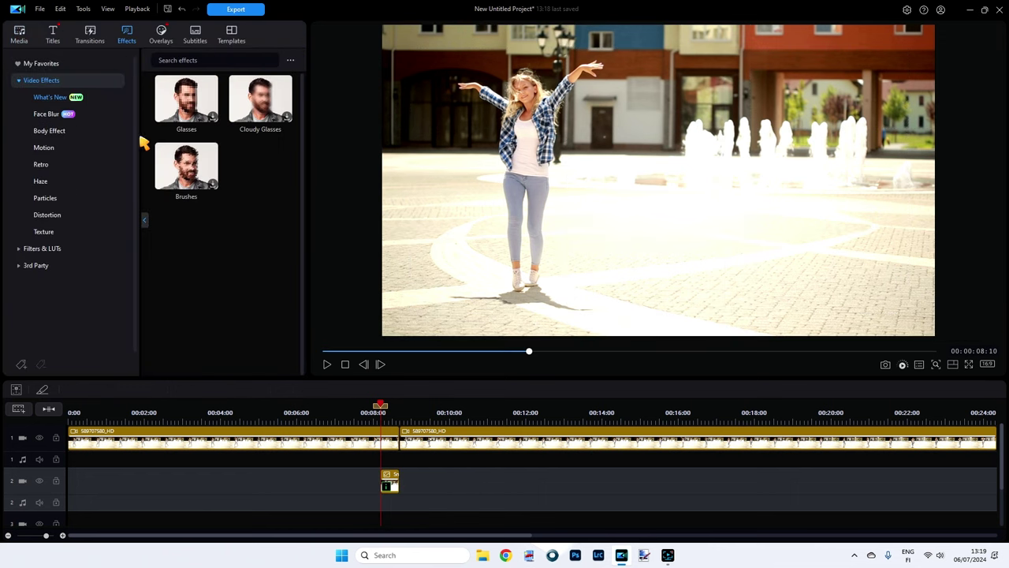
{"action": "left_click", "coordinate": [41, 182]}
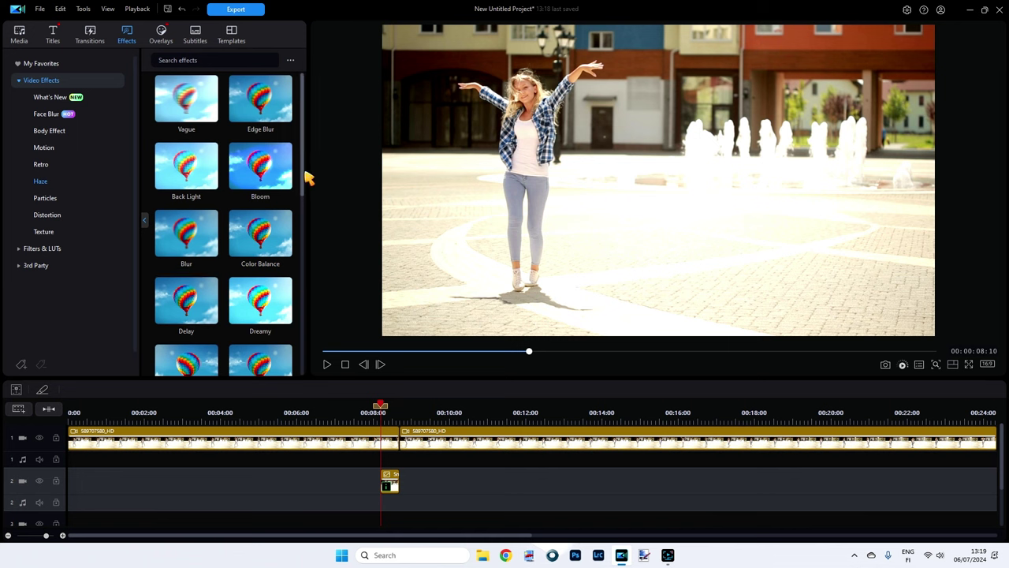
{"action": "left_click_drag", "start_coordinate": [309, 181], "coordinate": [310, 226]}
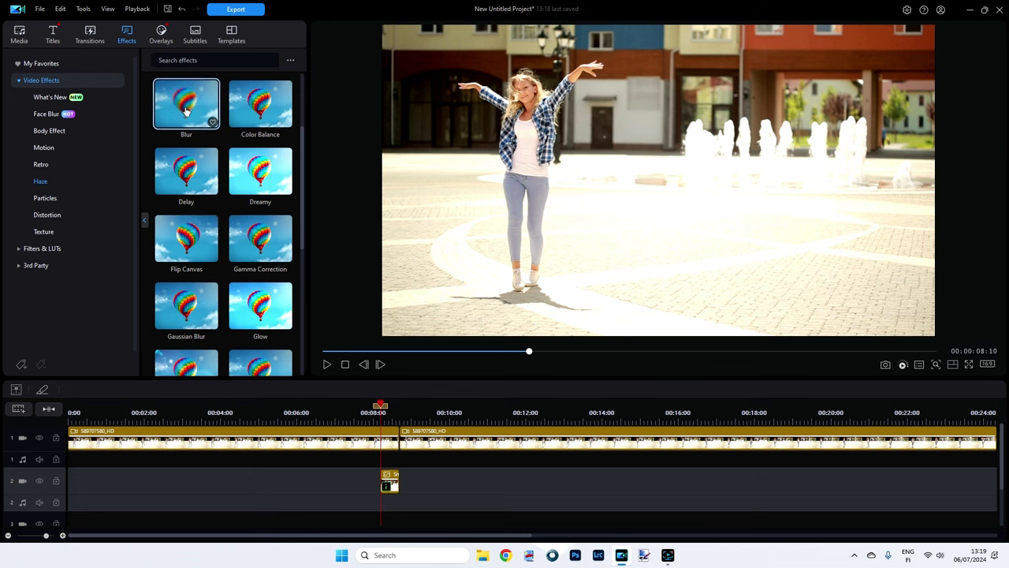
{"action": "left_click_drag", "start_coordinate": [188, 106], "coordinate": [394, 480]}
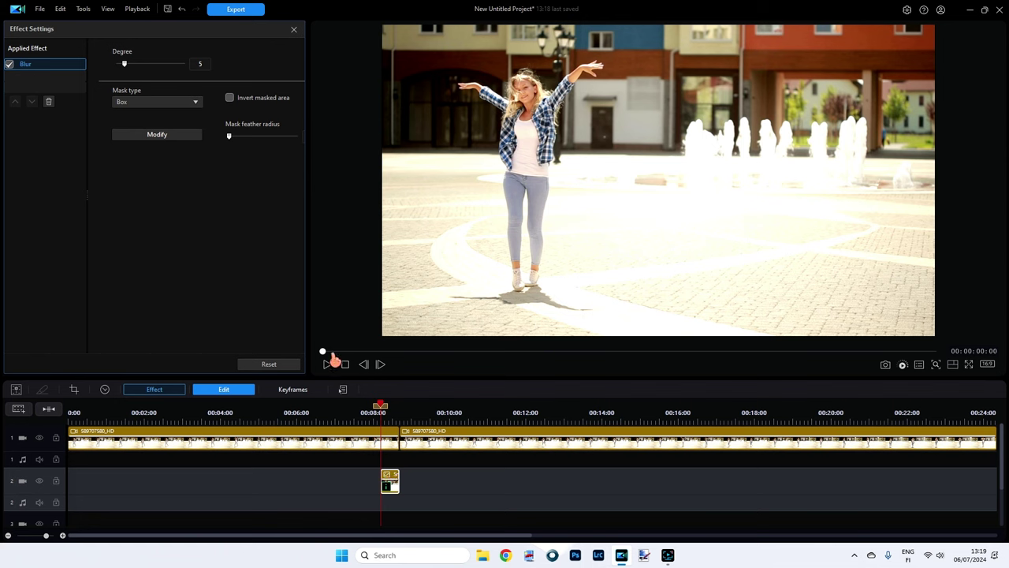
Close the Blur settings and reselect the SnapShot clip to show its AI Background Remover settings
{"action": "left_click_drag", "start_coordinate": [332, 353], "coordinate": [577, 350]}
{"action": "left_click", "coordinate": [381, 364]}
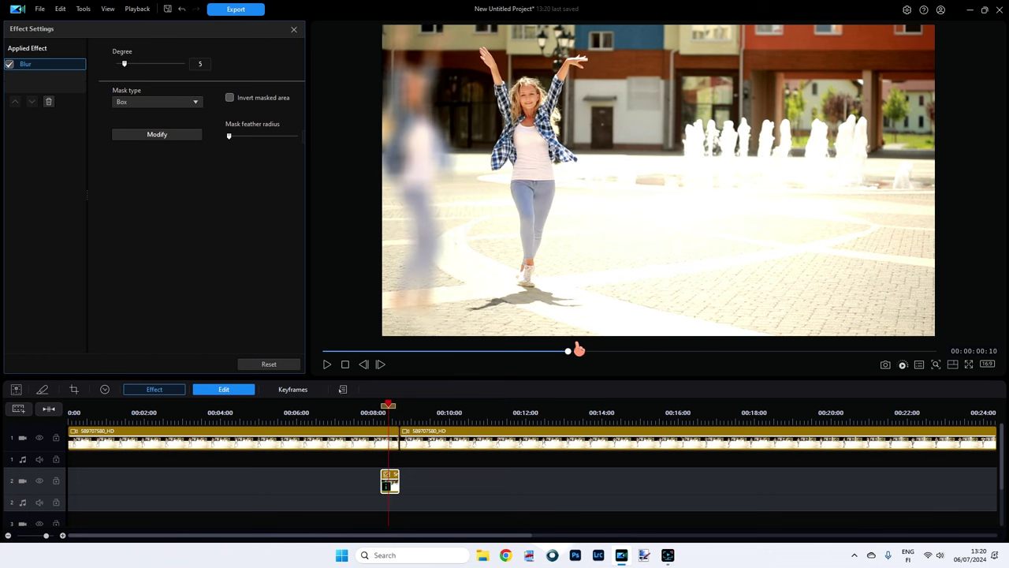
{"action": "left_click", "coordinate": [402, 525]}
{"action": "scroll", "coordinate": [401, 504], "scroll_direction": "down", "scroll_amount": 1}
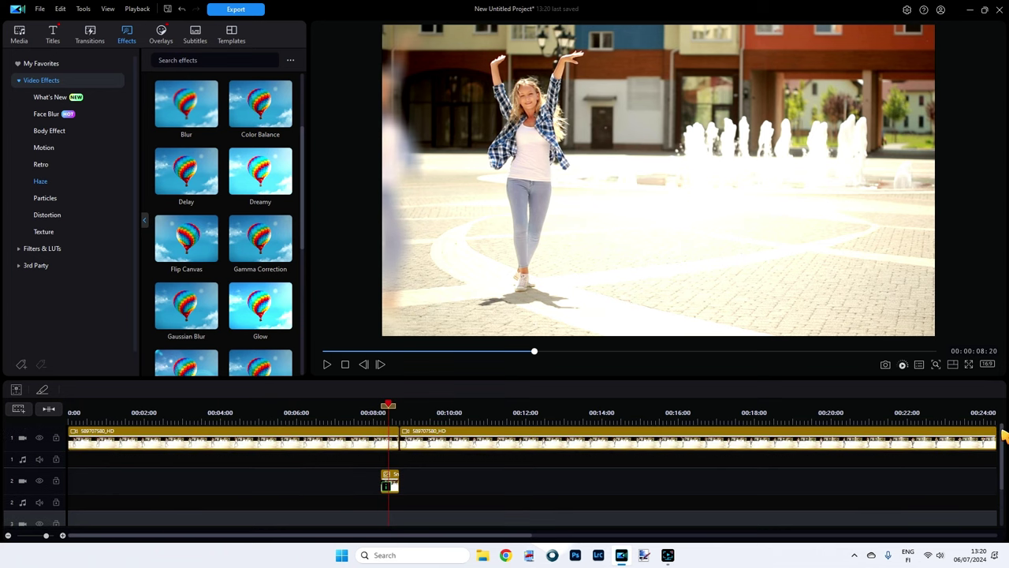
{"action": "left_click", "coordinate": [389, 481]}
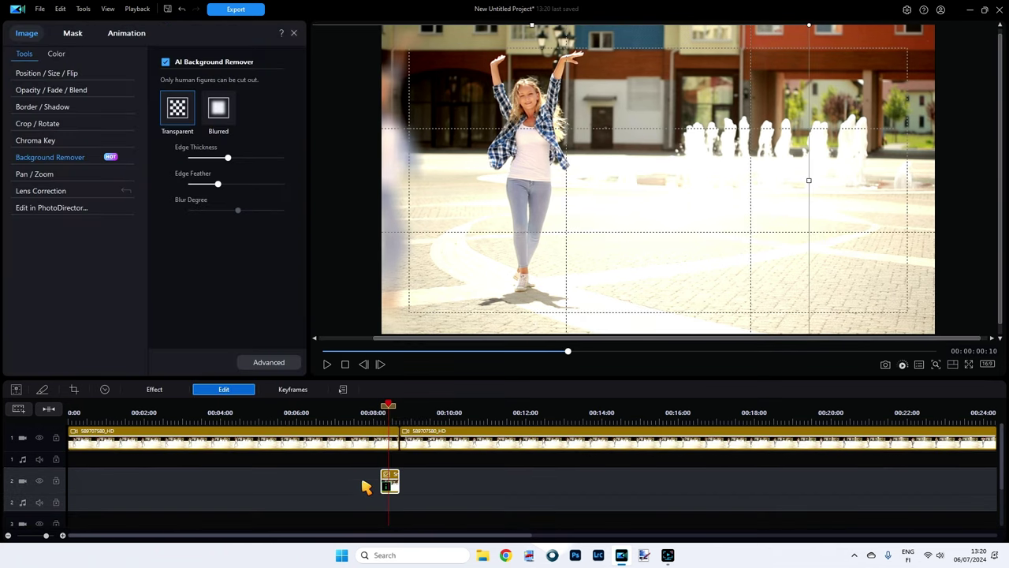
Open Keyframe Settings for SnapShot.png and collapse the Clip Attributes and Adjustment groups
{"action": "left_click", "coordinate": [344, 440]}
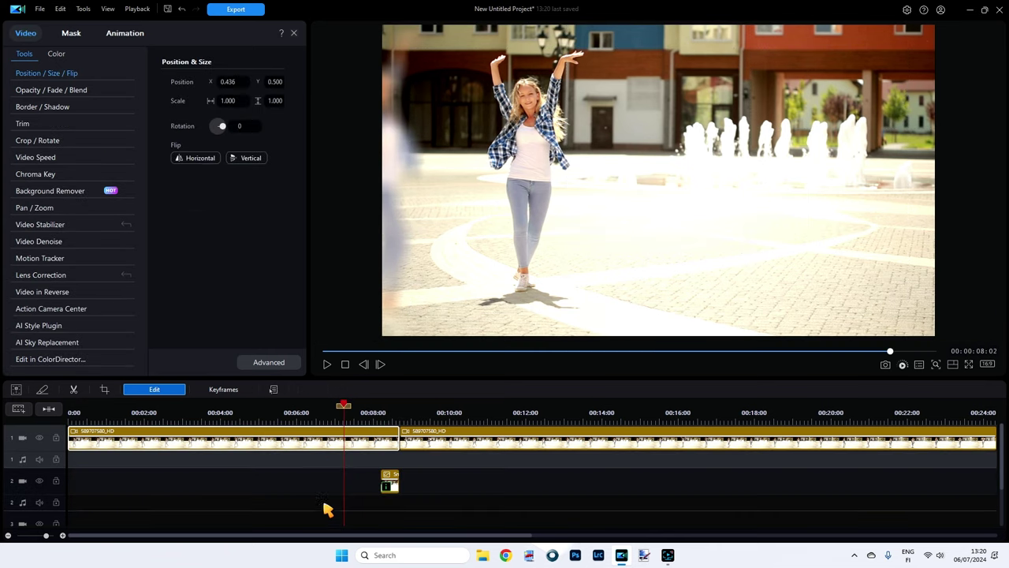
{"action": "left_click", "coordinate": [389, 479]}
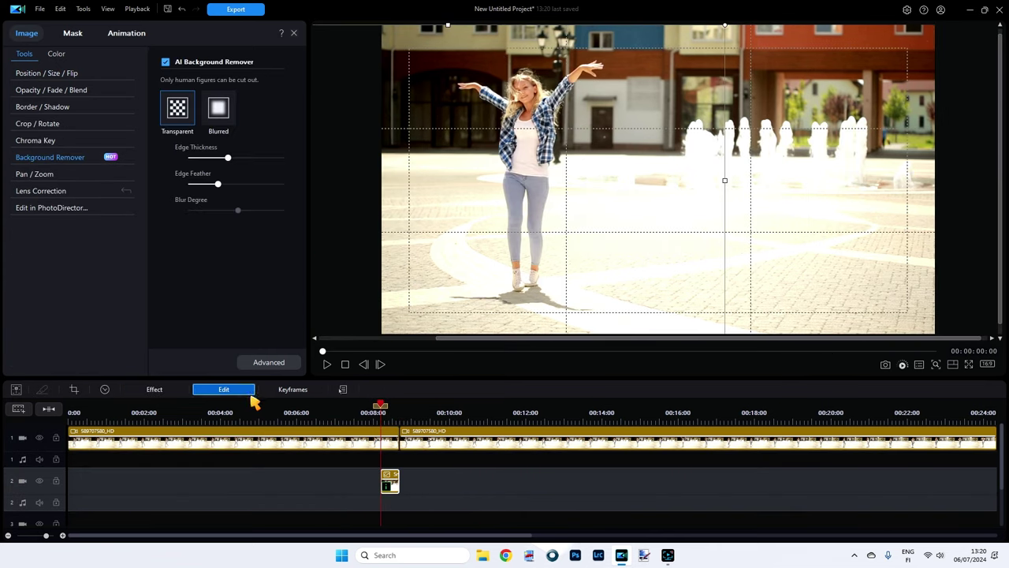
{"action": "left_click", "coordinate": [291, 391]}
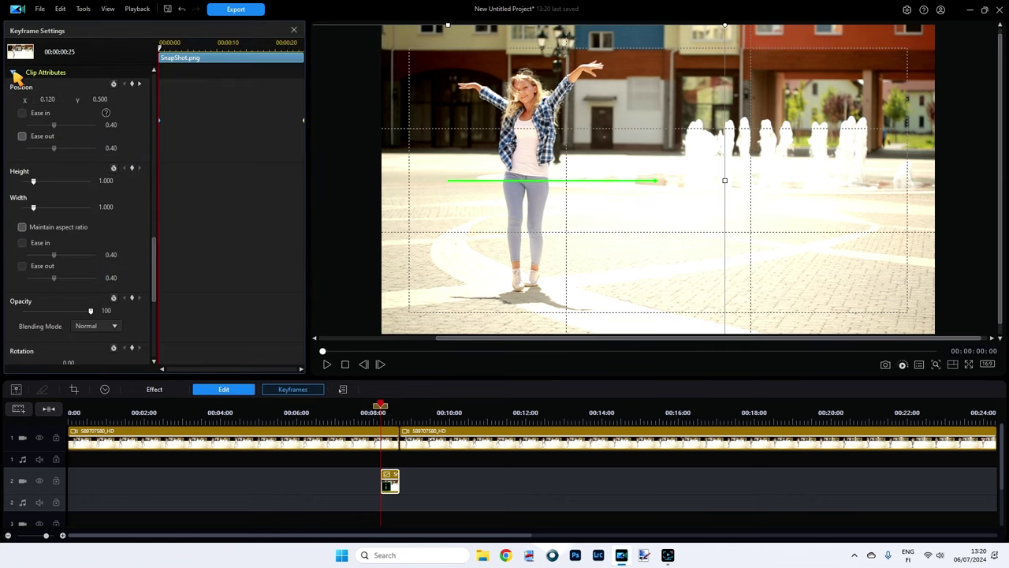
{"action": "left_click", "coordinate": [14, 73]}
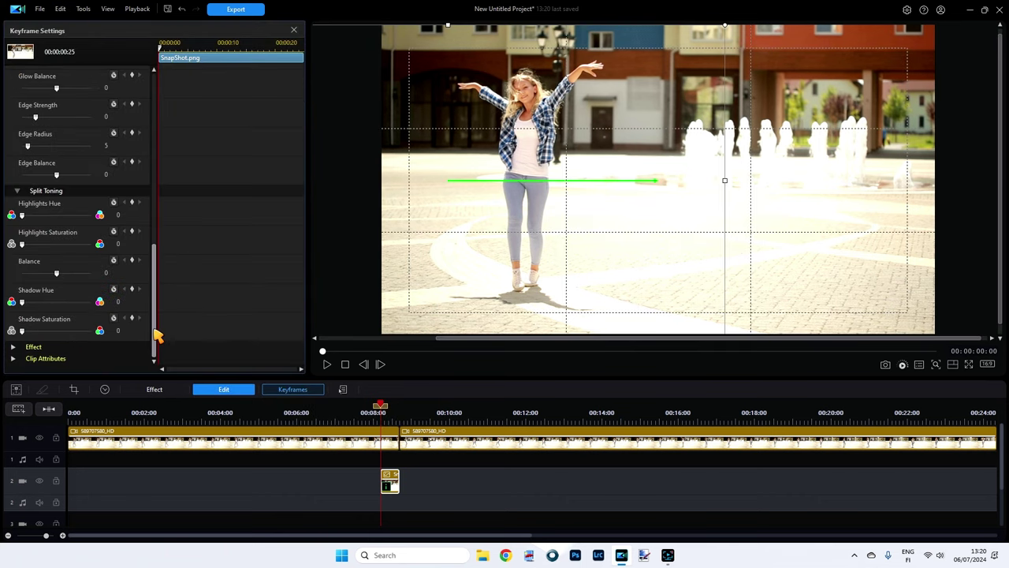
{"action": "left_click_drag", "start_coordinate": [154, 334], "coordinate": [160, 162]}
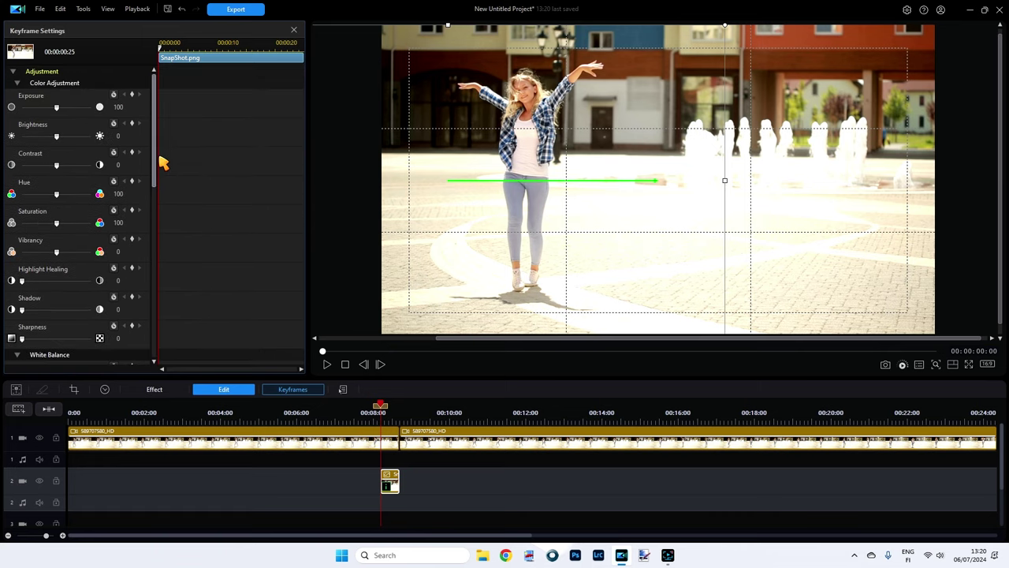
{"action": "left_click", "coordinate": [16, 74]}
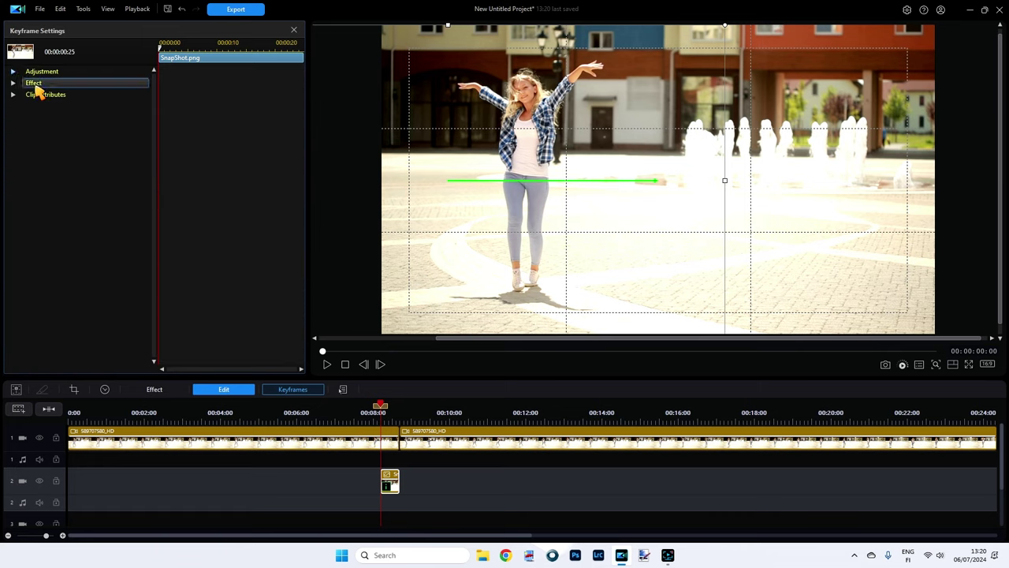
Keyframe the Blur Degree from 5 at the clip's start to 0 at its end, then play it back
{"action": "left_click", "coordinate": [15, 83]}
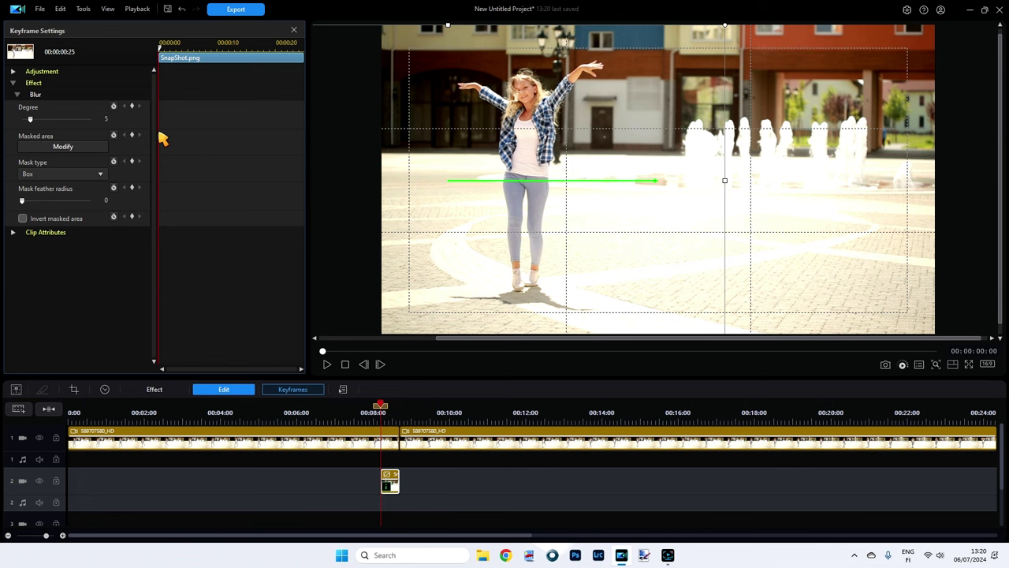
{"action": "left_click", "coordinate": [132, 106]}
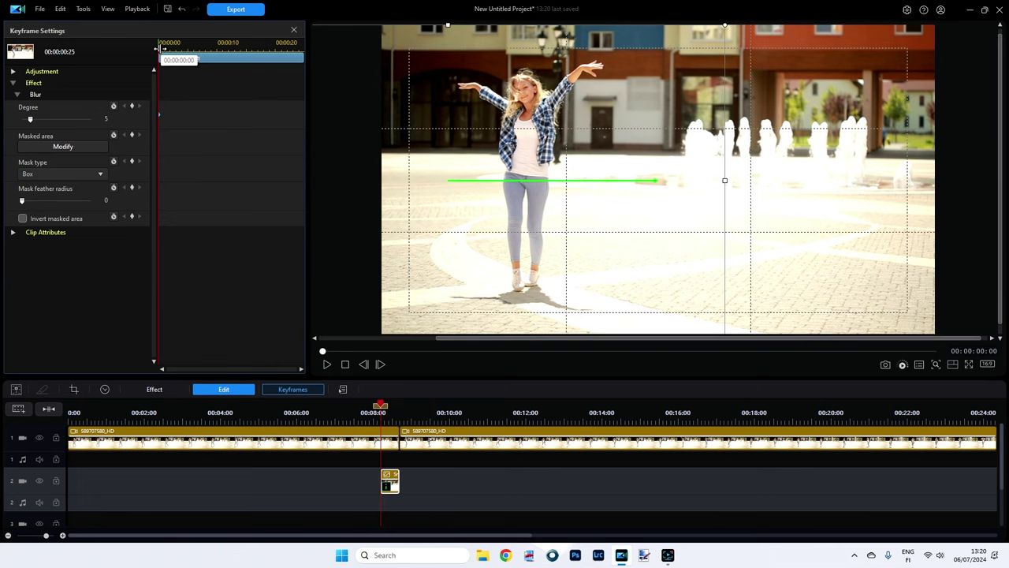
{"action": "left_click_drag", "start_coordinate": [161, 46], "coordinate": [304, 51]}
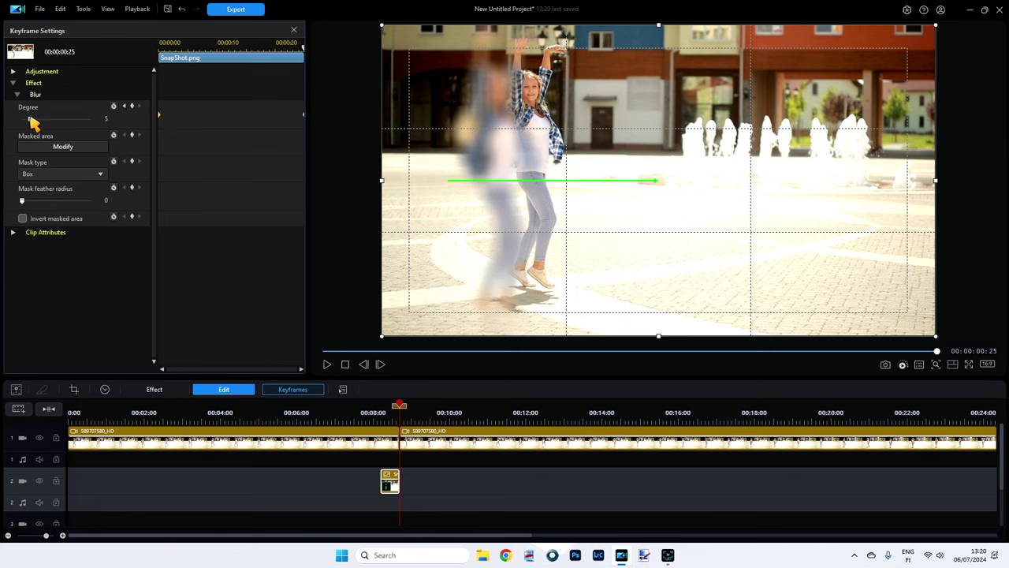
{"action": "left_click_drag", "start_coordinate": [32, 120], "coordinate": [22, 119]}
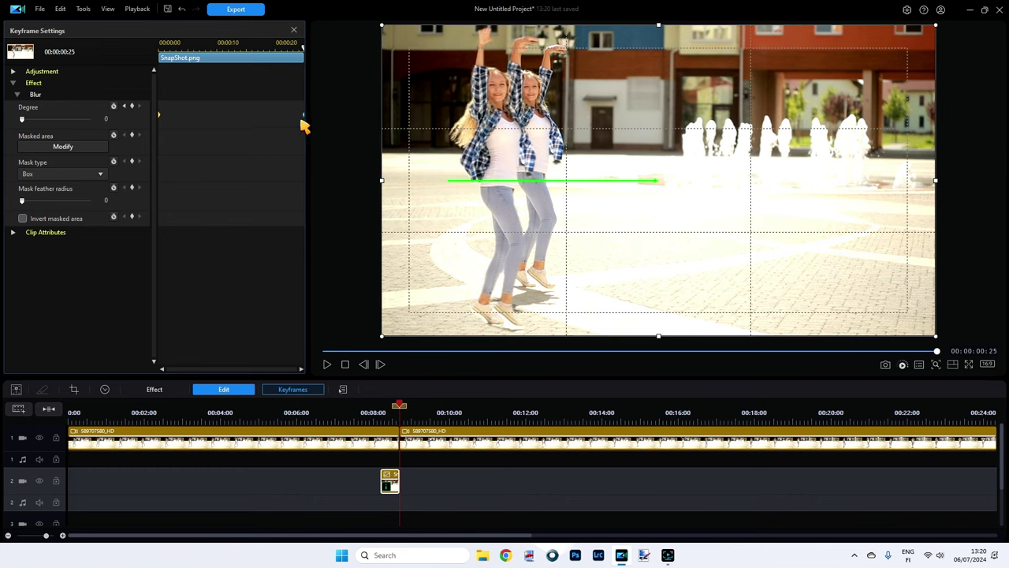
{"action": "left_click", "coordinate": [124, 106]}
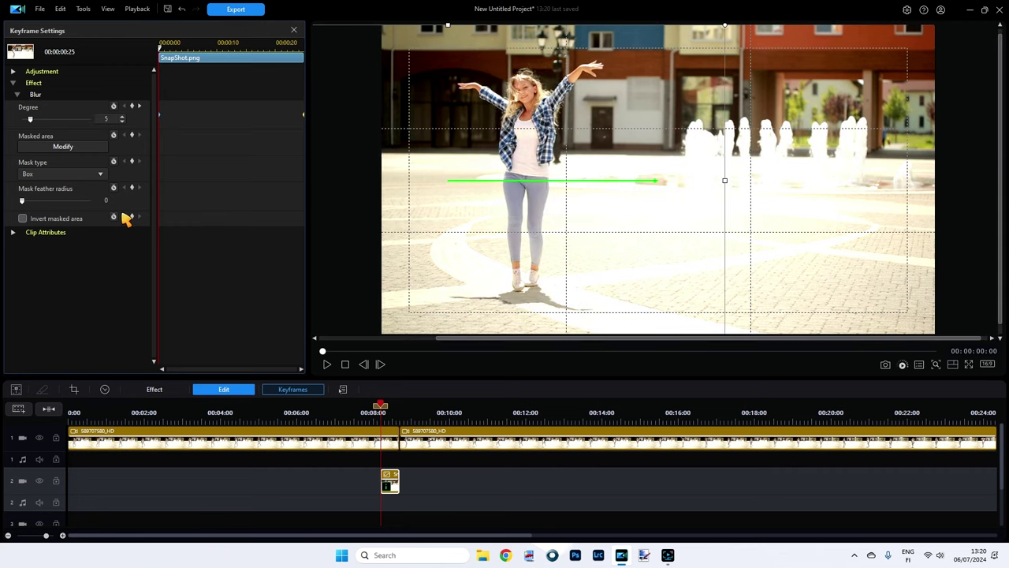
{"action": "left_click", "coordinate": [326, 365]}
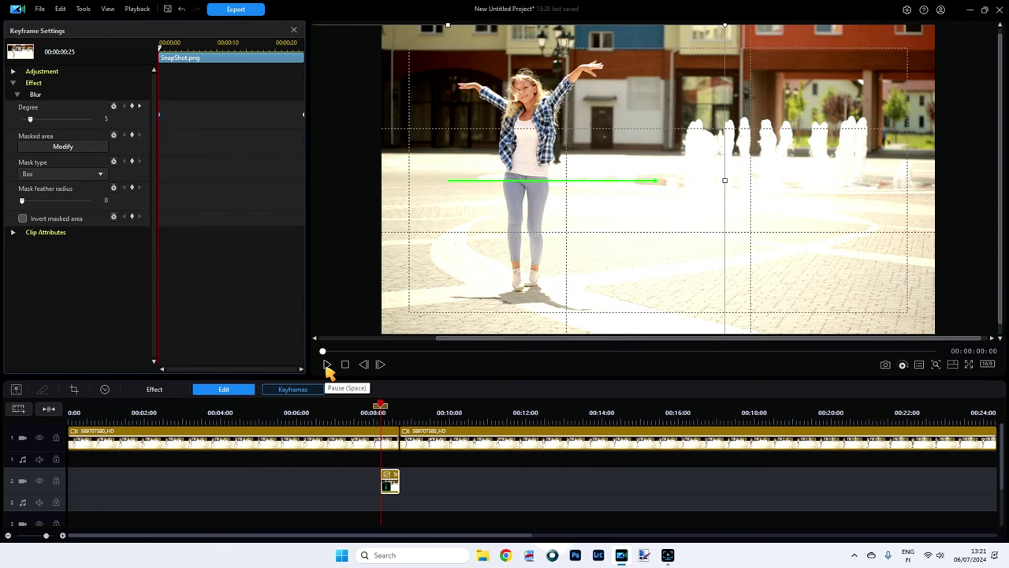
{"action": "left_click", "coordinate": [326, 365]}
Close Keyframe Settings and play the transition from about 00:07:23, pausing at 10 seconds
{"action": "left_click", "coordinate": [354, 446]}
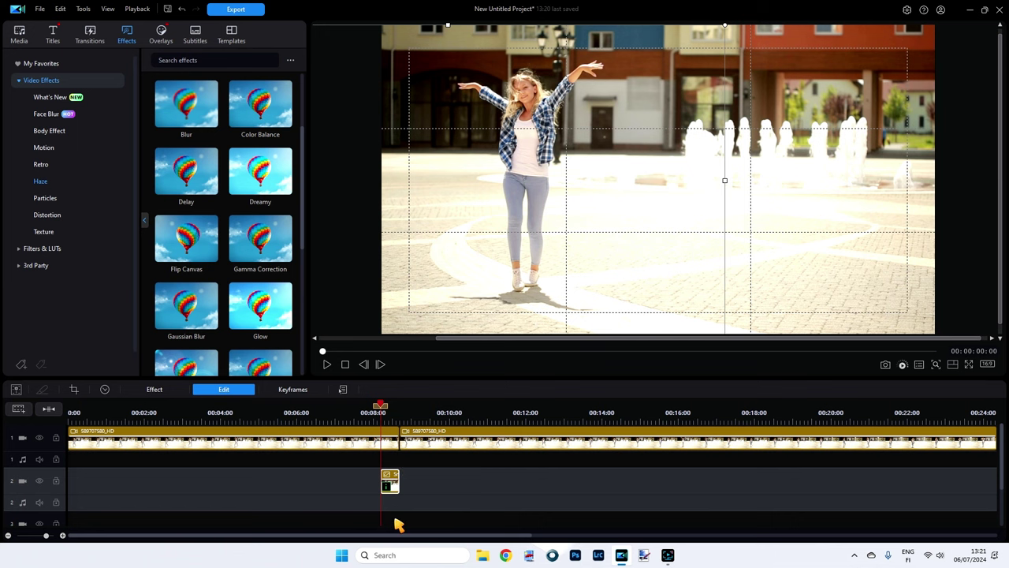
{"action": "left_click", "coordinate": [444, 460]}
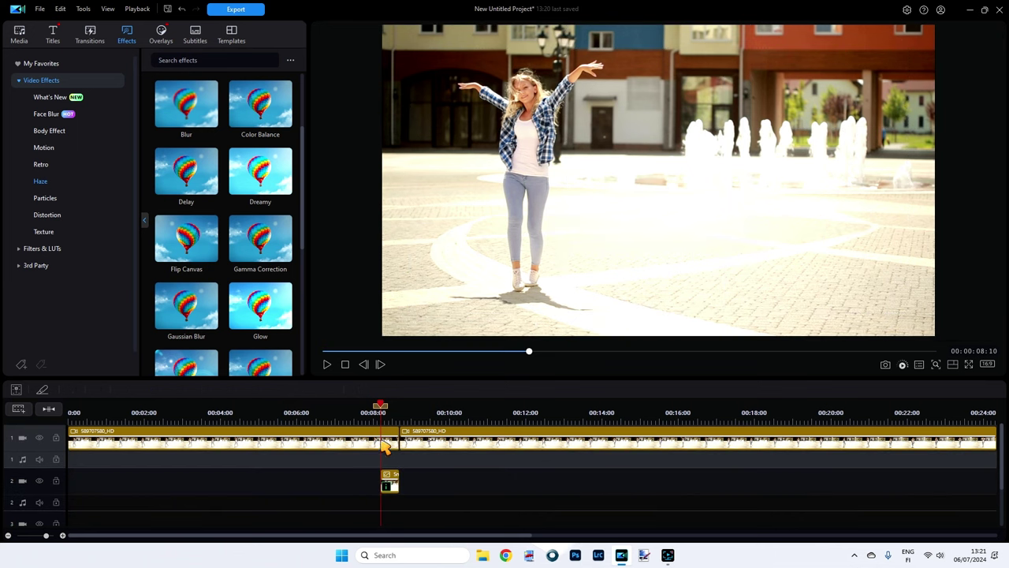
{"action": "left_click_drag", "start_coordinate": [381, 406], "coordinate": [327, 405]}
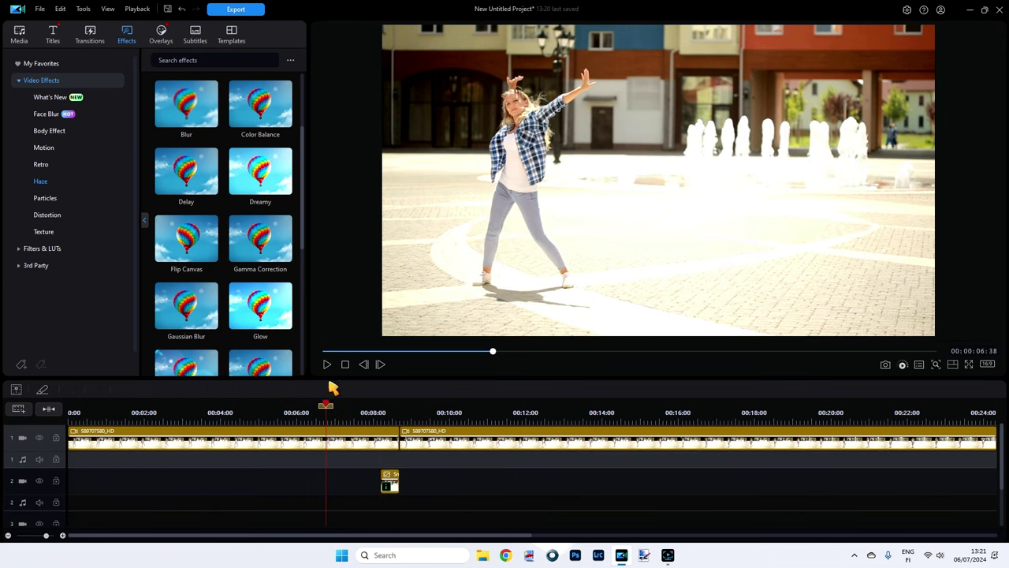
{"action": "left_click", "coordinate": [328, 365]}
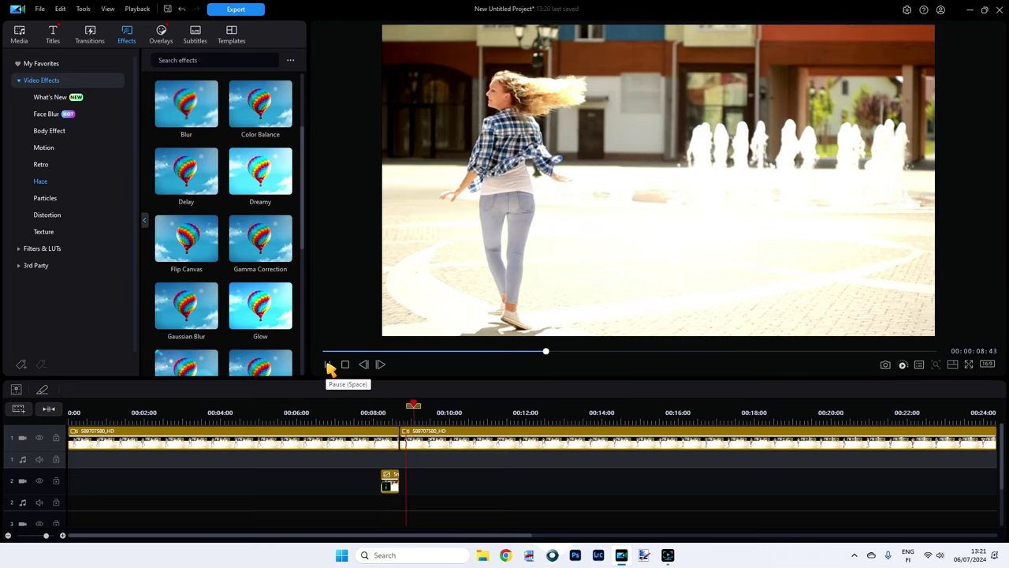
{"action": "left_click", "coordinate": [328, 365]}
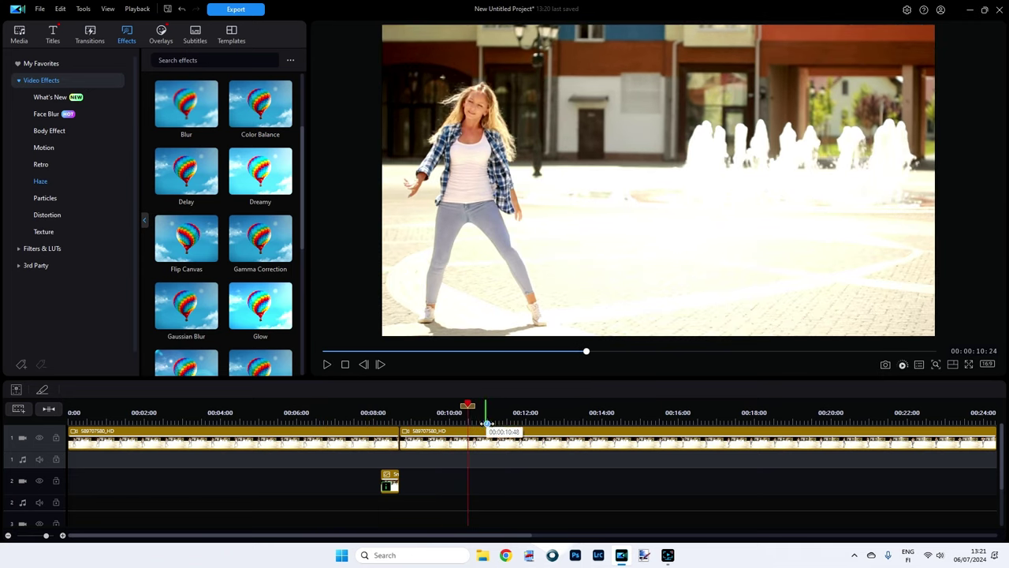
{"action": "left_click_drag", "start_coordinate": [468, 403], "coordinate": [351, 405]}
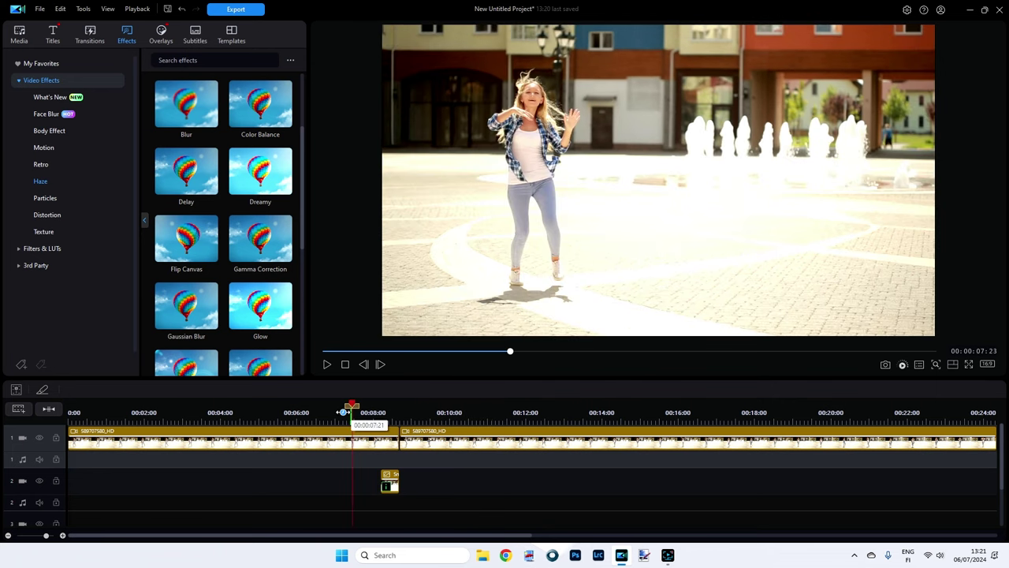
{"action": "left_click", "coordinate": [327, 366]}
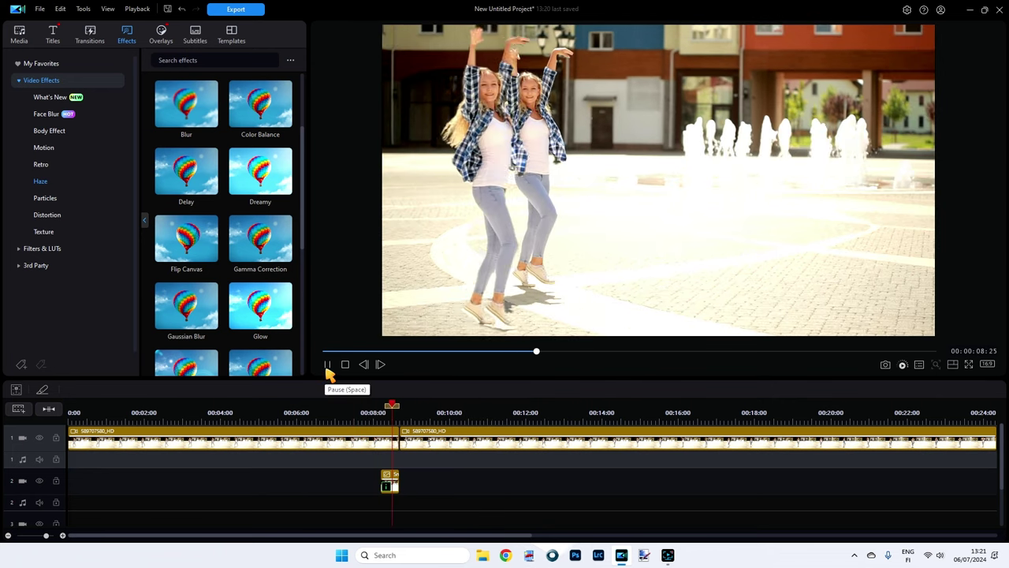
{"action": "left_click", "coordinate": [327, 366]}
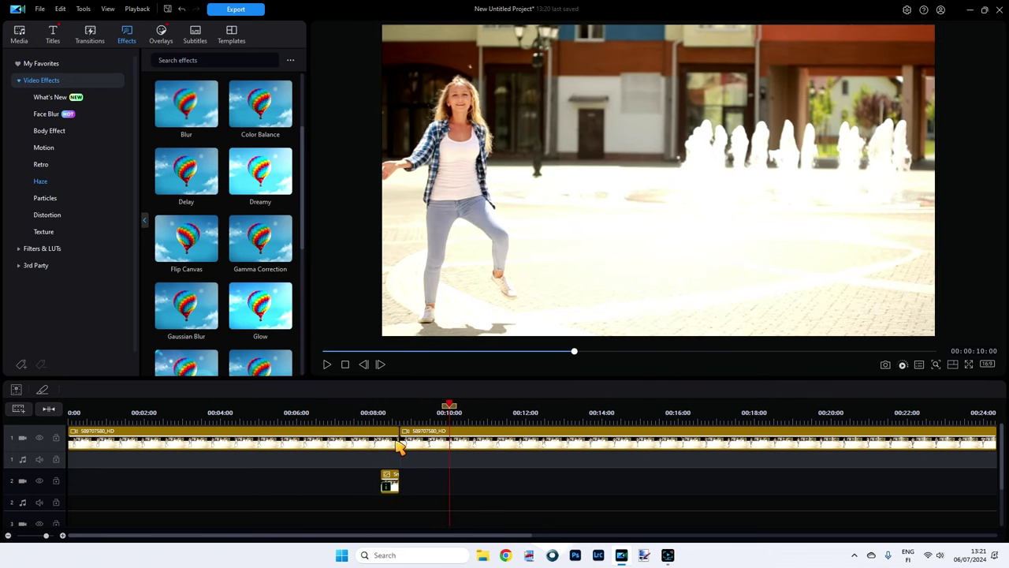